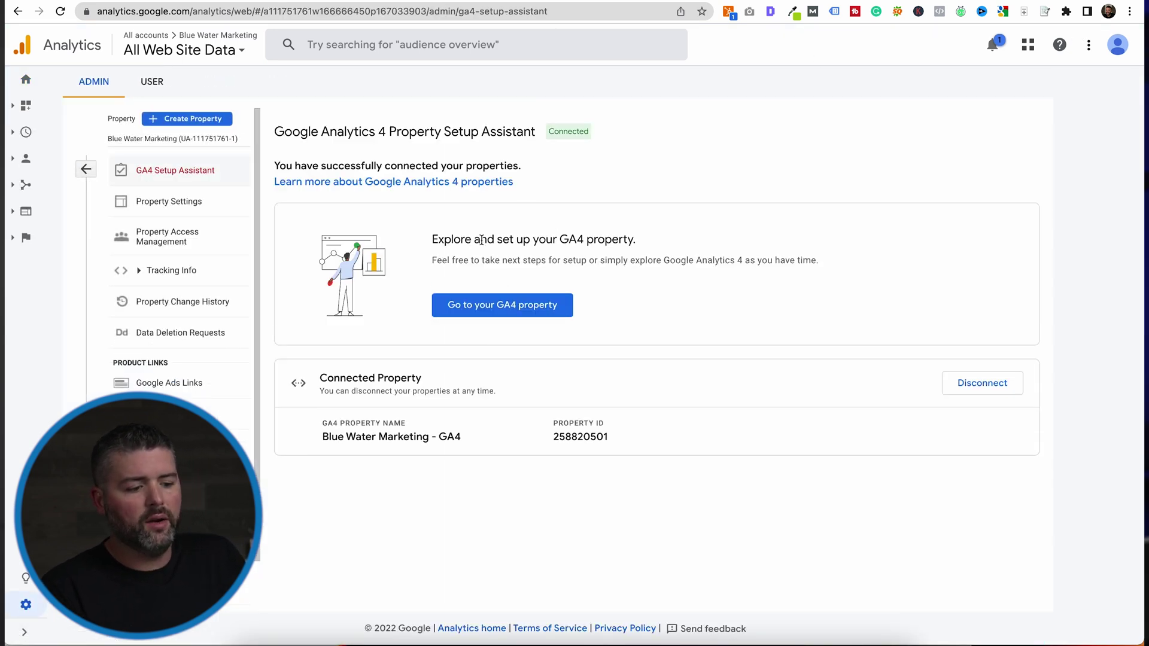
# - Go to the connected Blue Water Marketing - GA4 property from the setup assistant
pyautogui.click(514, 306)
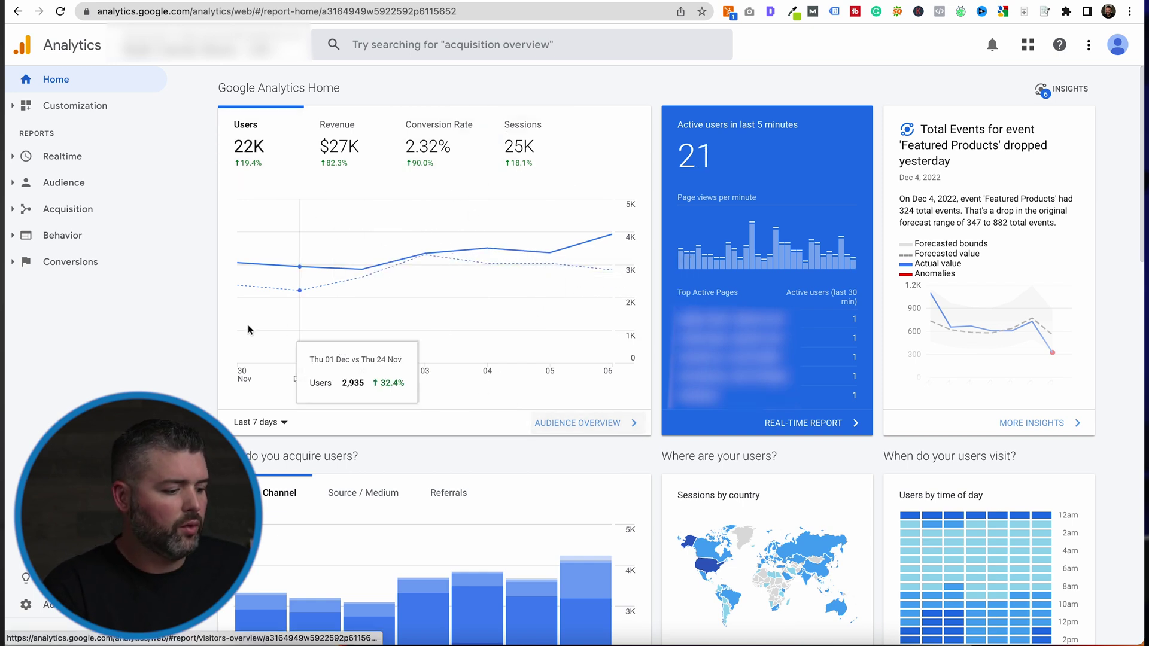
# - Open the Ecommerce Overview report under Conversions and review its revenue, transaction, marketing and product figures
pyautogui.click(63, 267)
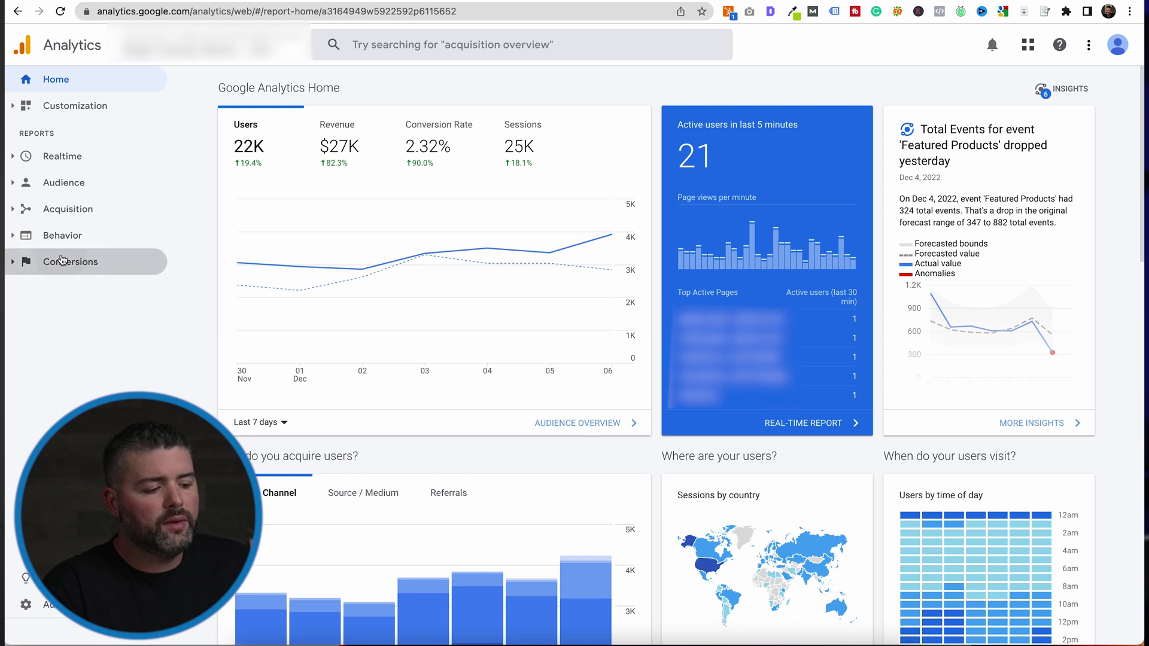
pyautogui.click(81, 306)
pyautogui.click(90, 328)
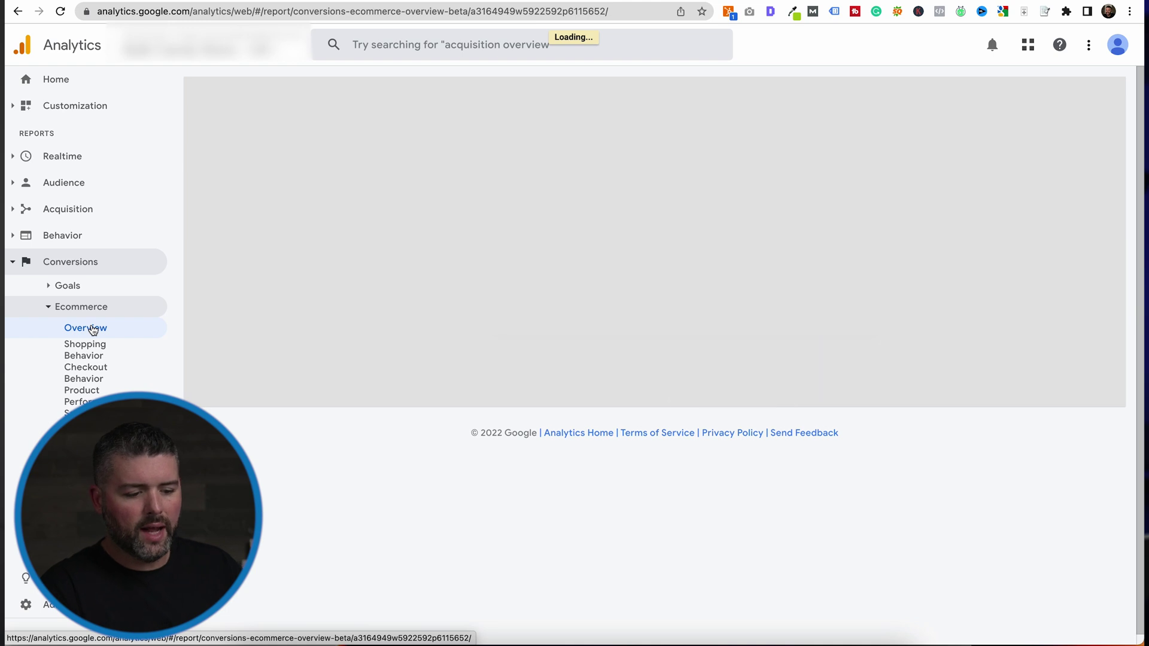
pyautogui.scroll(-3, 502, 456)
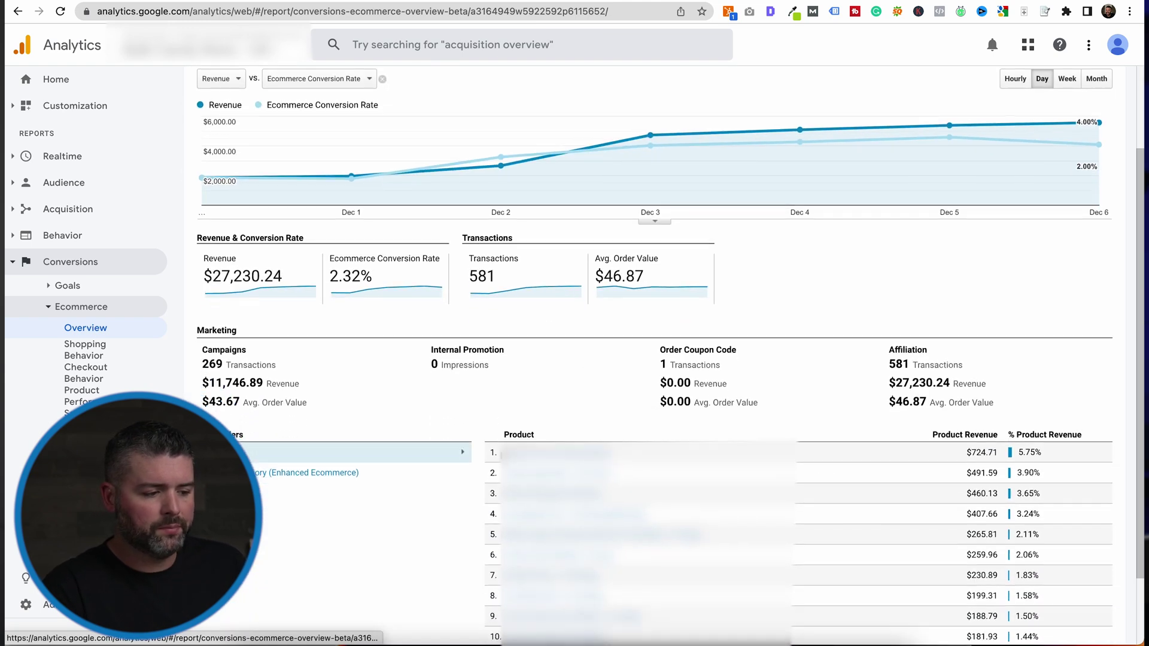
# - Switch from the Universal Analytics view to the Bulk Candy Store - GA4 property
pyautogui.click(192, 49)
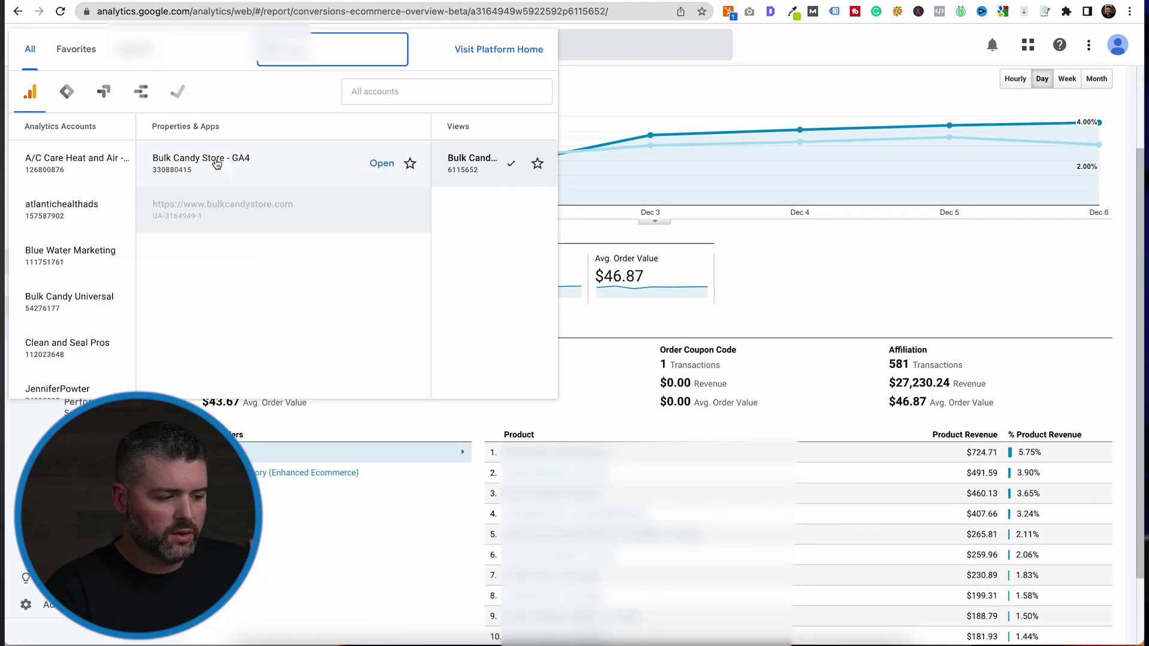
pyautogui.click(363, 170)
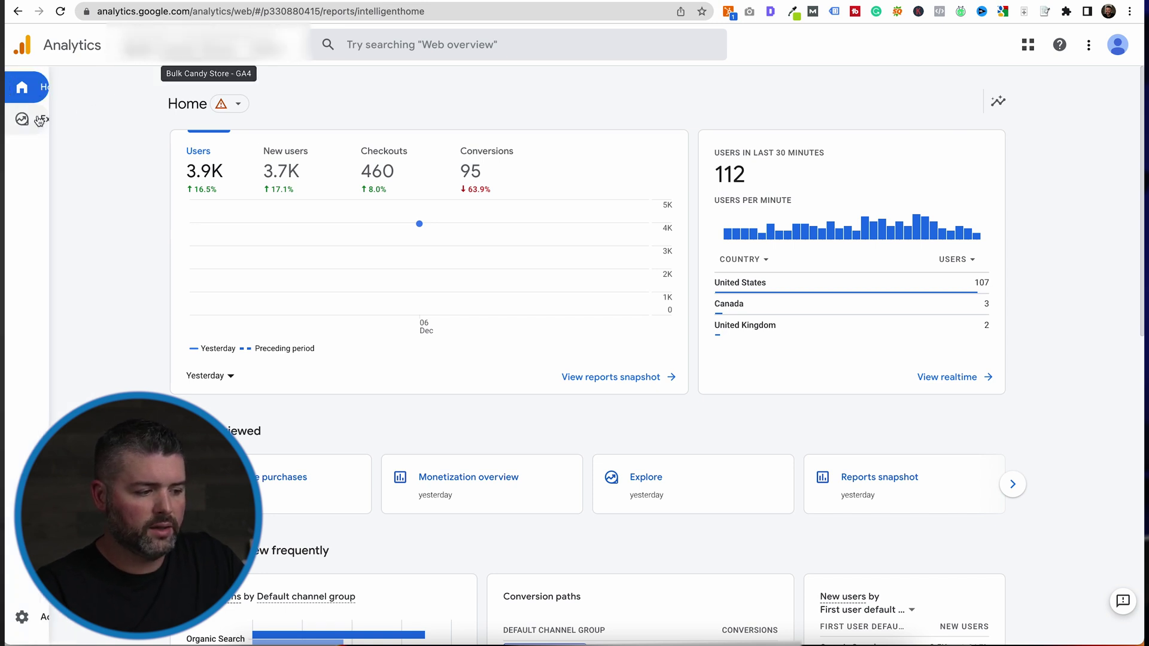
pyautogui.click(41, 121)
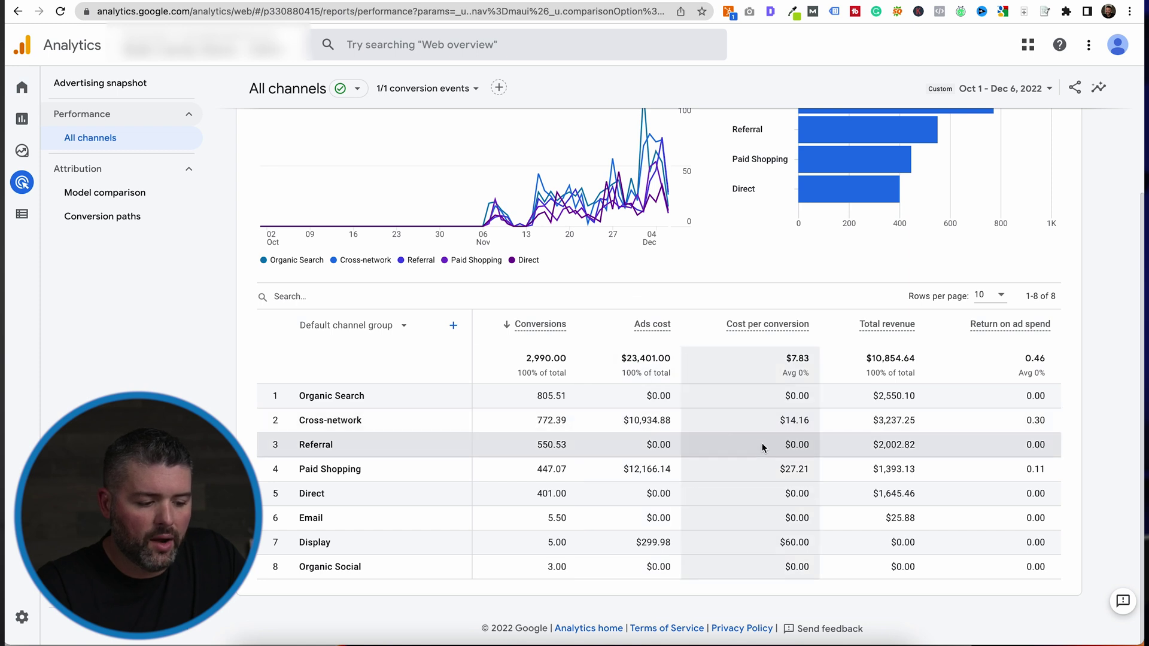
# - Compare the Paid Shopping channel's ads cost with its total revenue in the All channels report
pyautogui.moveTo(557, 471); pyautogui.dragTo(915, 476)
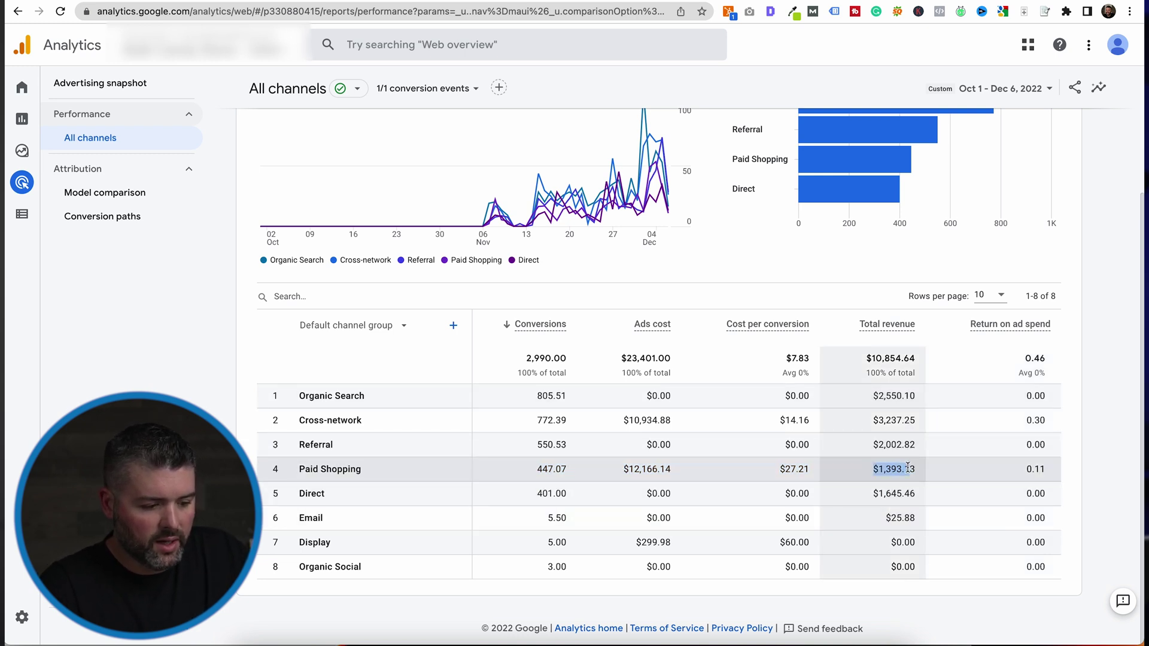
pyautogui.click(621, 473)
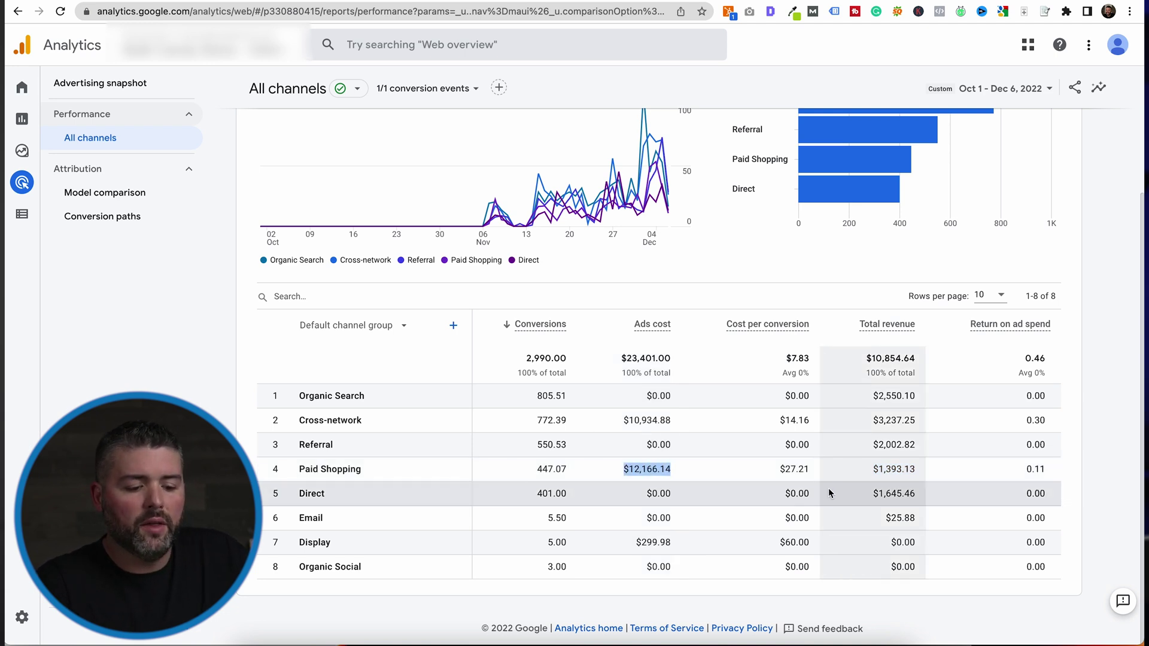
pyautogui.moveTo(871, 470); pyautogui.dragTo(929, 475)
# - Set the All channels date range to Dec 4 – Dec 6, 2022 and examine the Paid Shopping cost, revenue and return on ad spend
pyautogui.scroll(10, 939, 473)
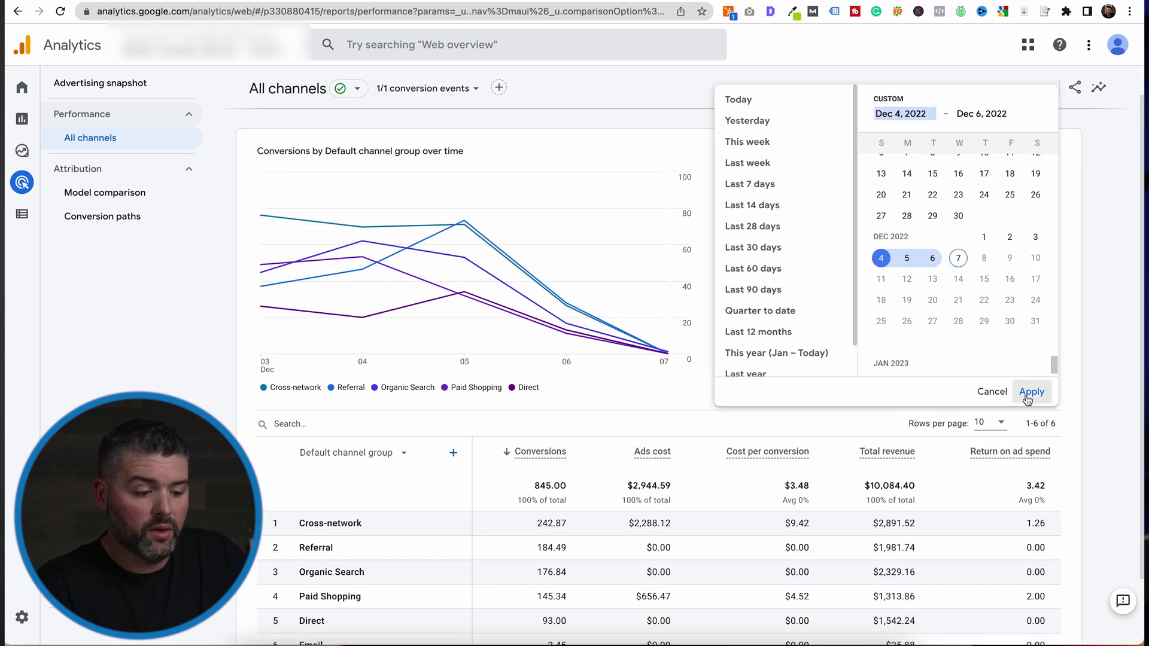
pyautogui.click(1027, 396)
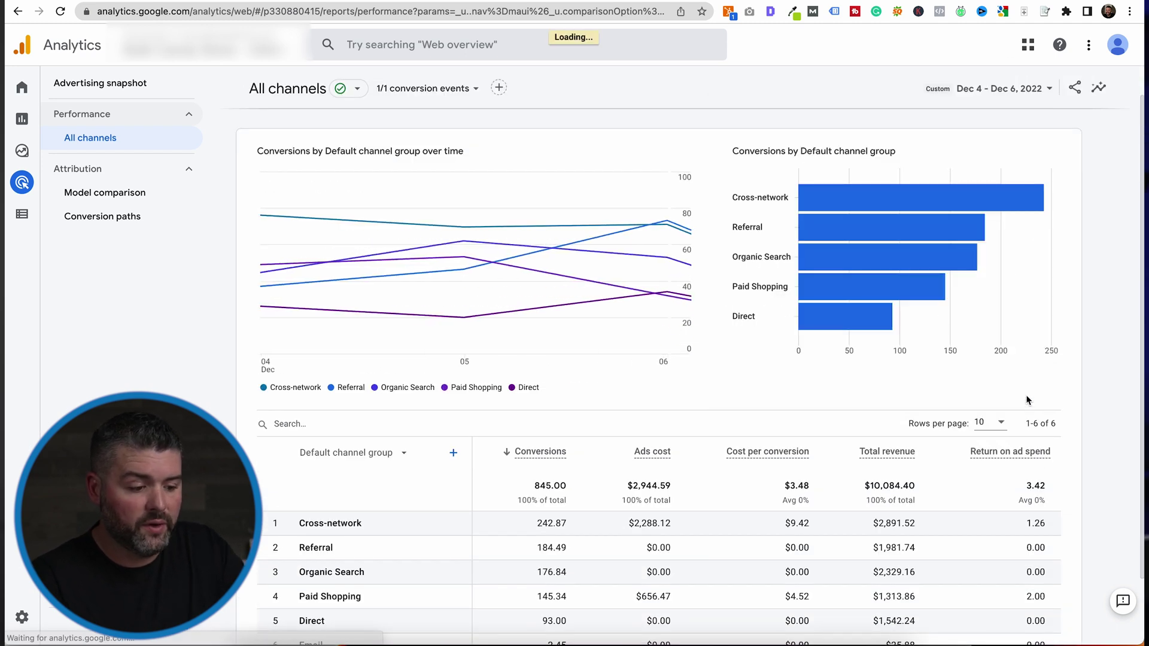
pyautogui.scroll(-2, 1062, 470)
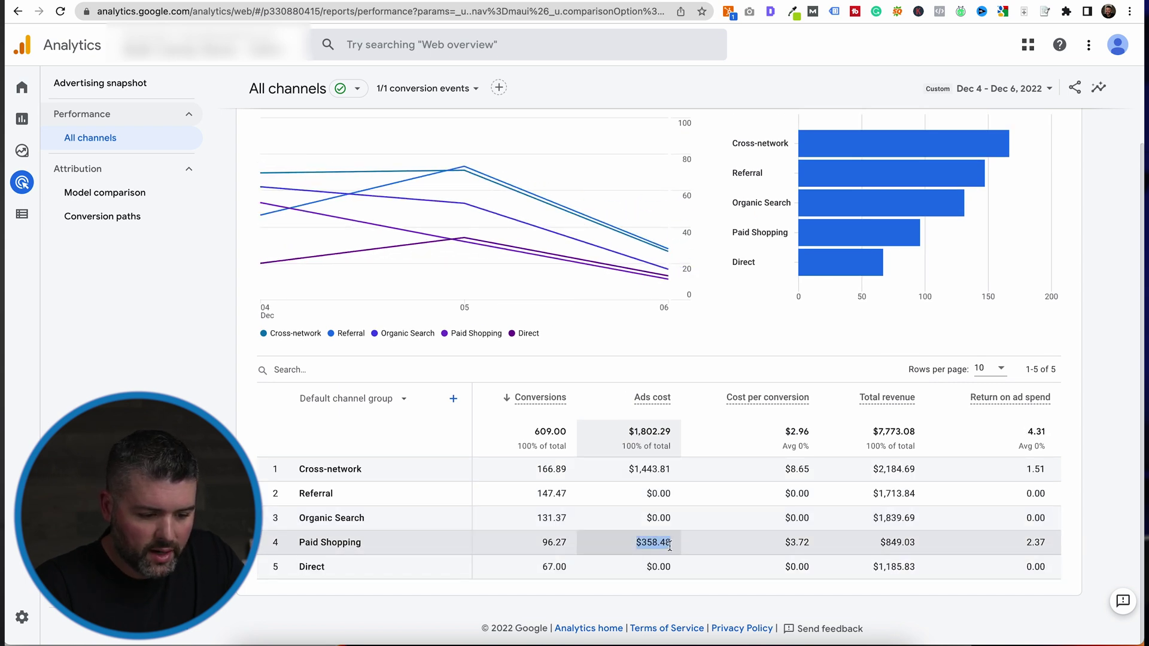
pyautogui.moveTo(922, 545); pyautogui.dragTo(1074, 543)
pyautogui.click(1104, 535)
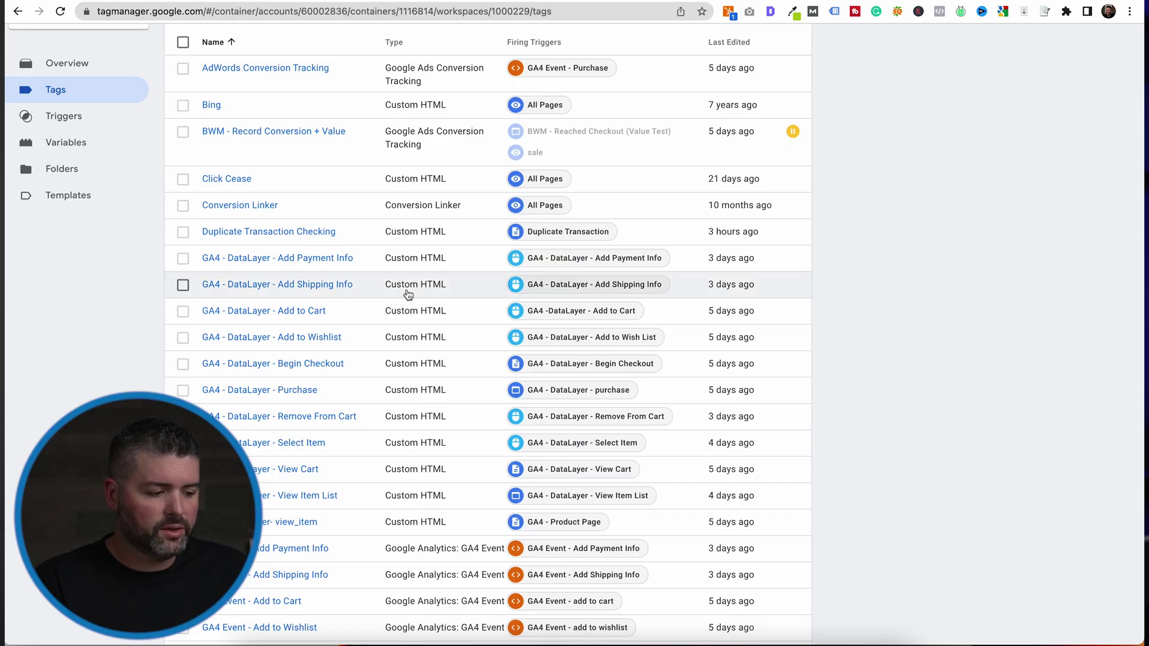
# - In Google Tag Manager, examine the GA4 DataLayer and GA4 Event tags in the container's tag list
pyautogui.click(343, 261)
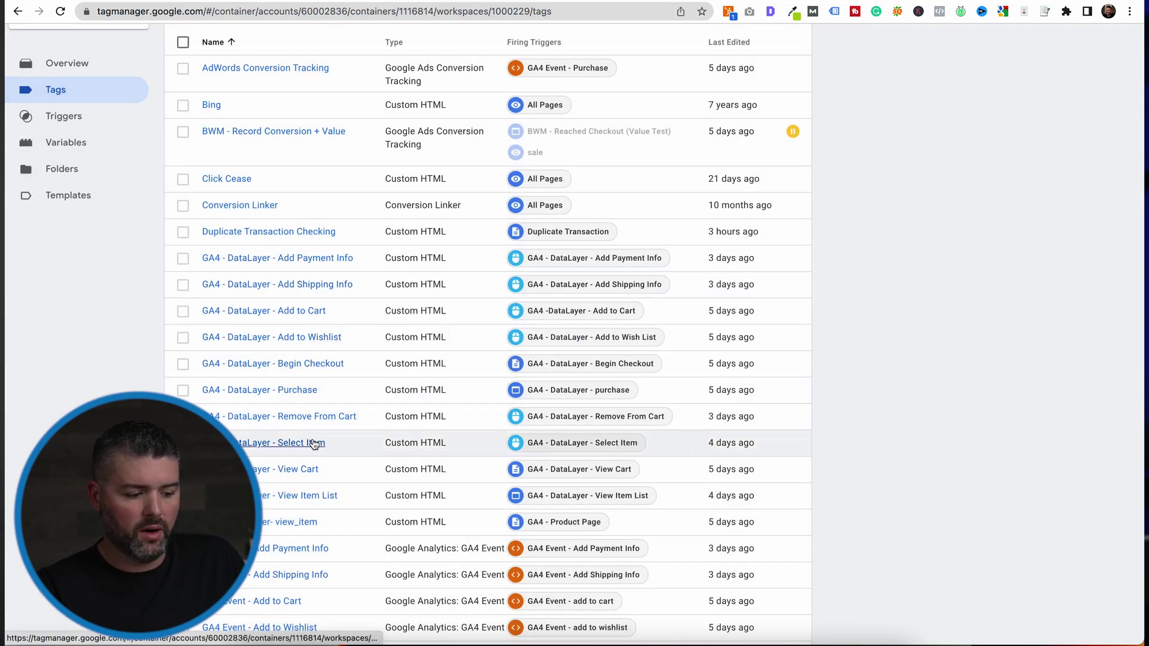
pyautogui.scroll(-2, 337, 498)
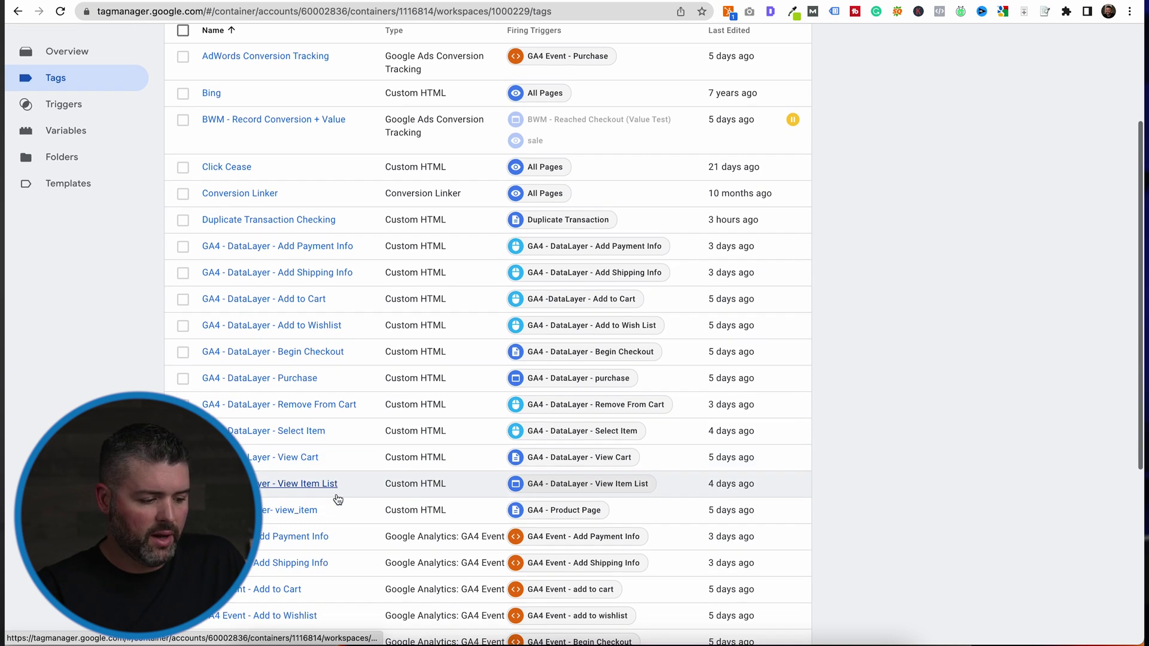
pyautogui.scroll(-5, 297, 508)
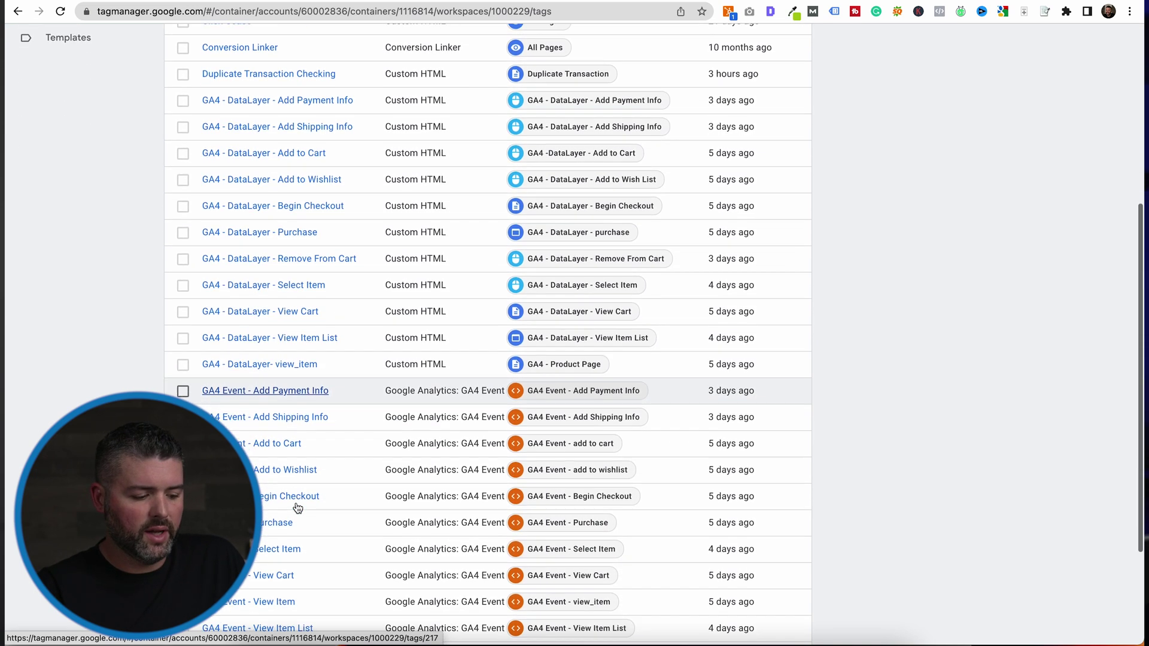
pyautogui.scroll(1, 296, 508)
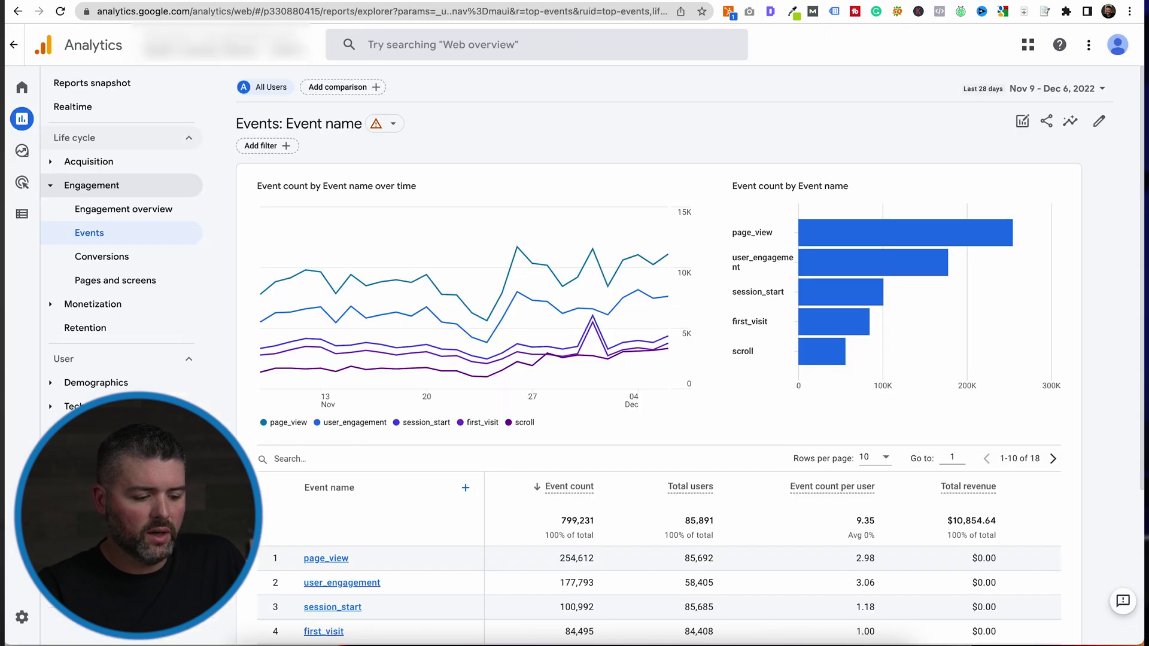
# - In the Google Analytics Events report, add a filter that includes Session source / medium google / cpc
pyautogui.scroll(-4, 544, 425)
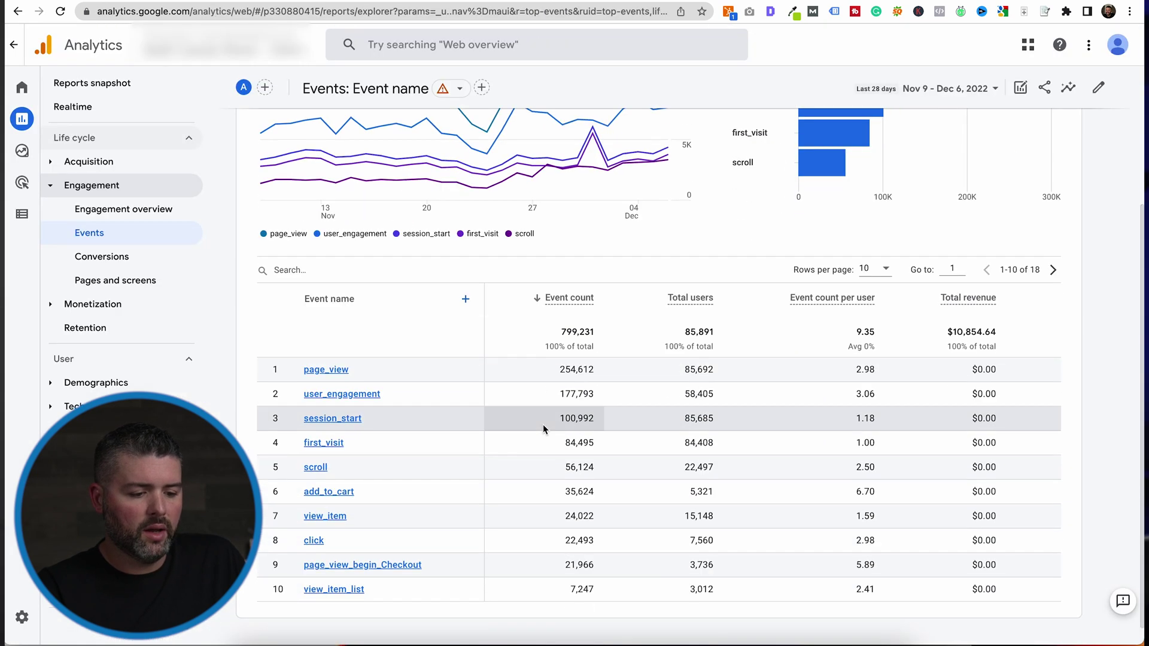
pyautogui.scroll(4, 544, 425)
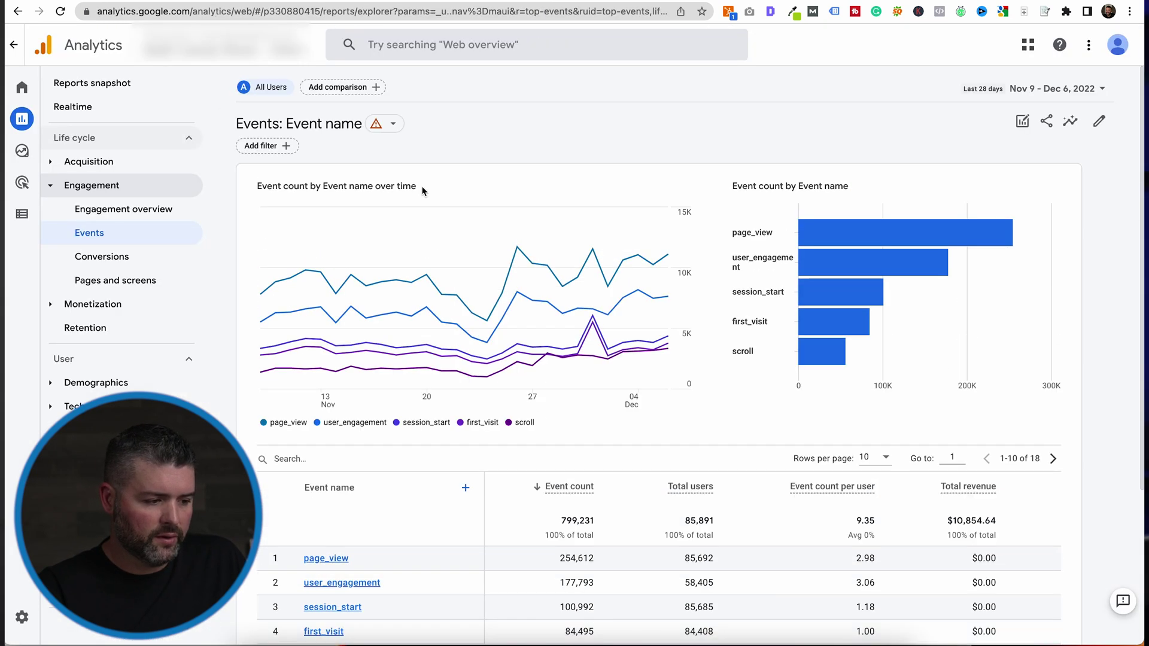
pyautogui.click(289, 148)
pyautogui.click(1039, 189)
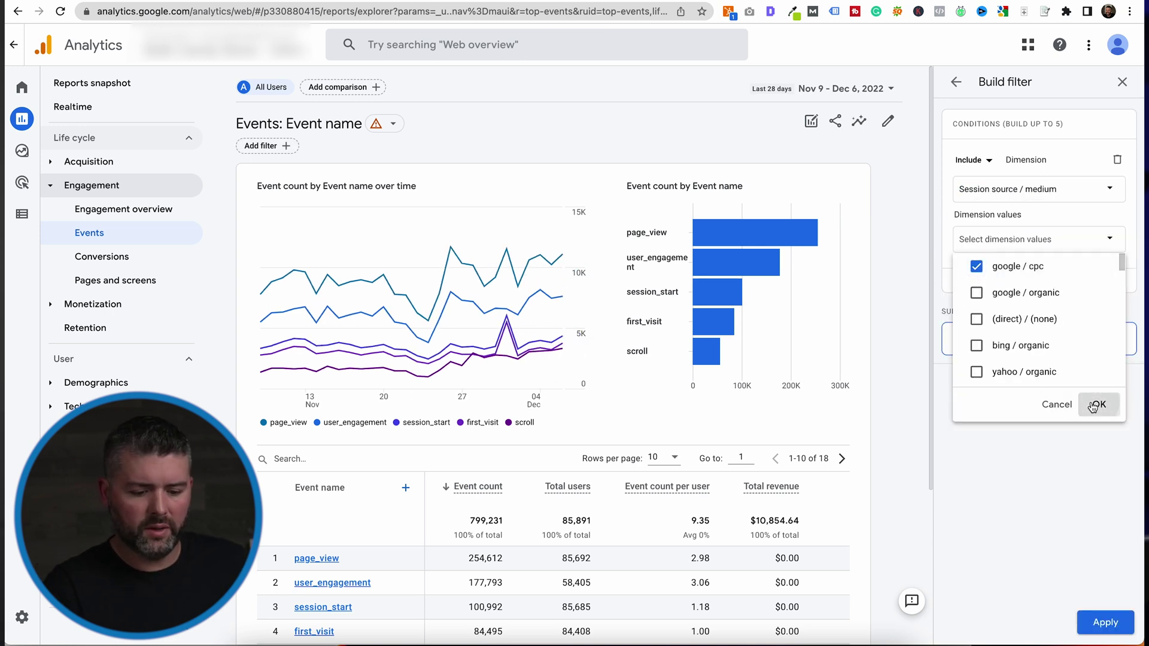
pyautogui.click(1097, 405)
pyautogui.click(1106, 622)
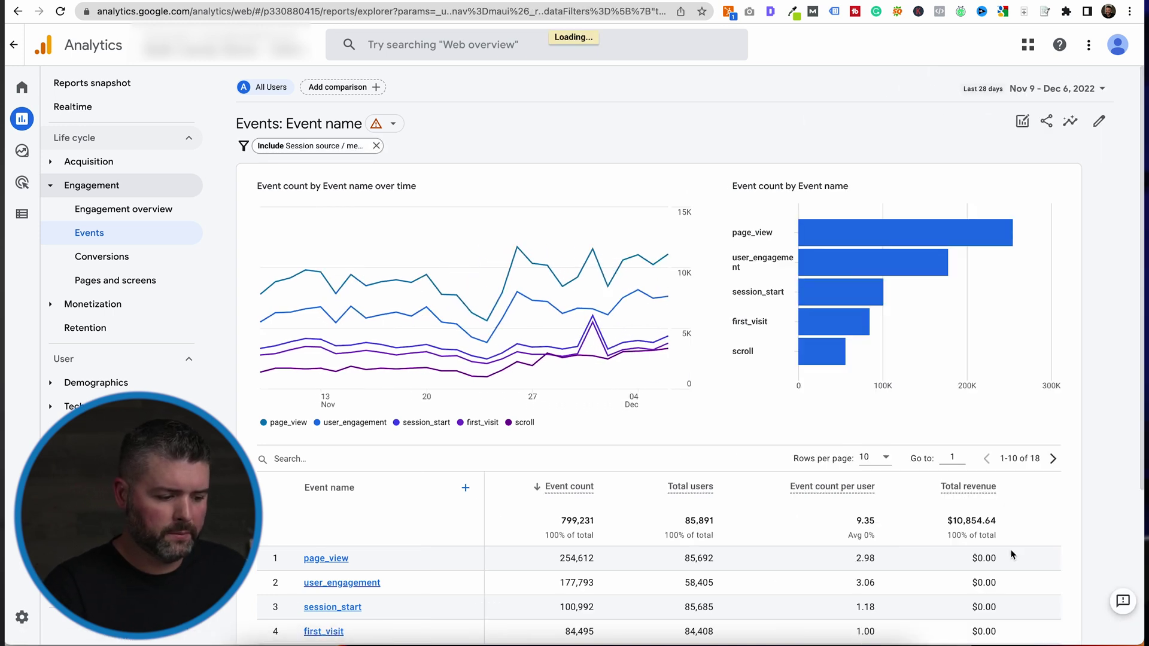
# - Set the filtered Events report's date range to Dec 4 – Dec 6, 2022 and review the events table
pyautogui.scroll(-3, 724, 352)
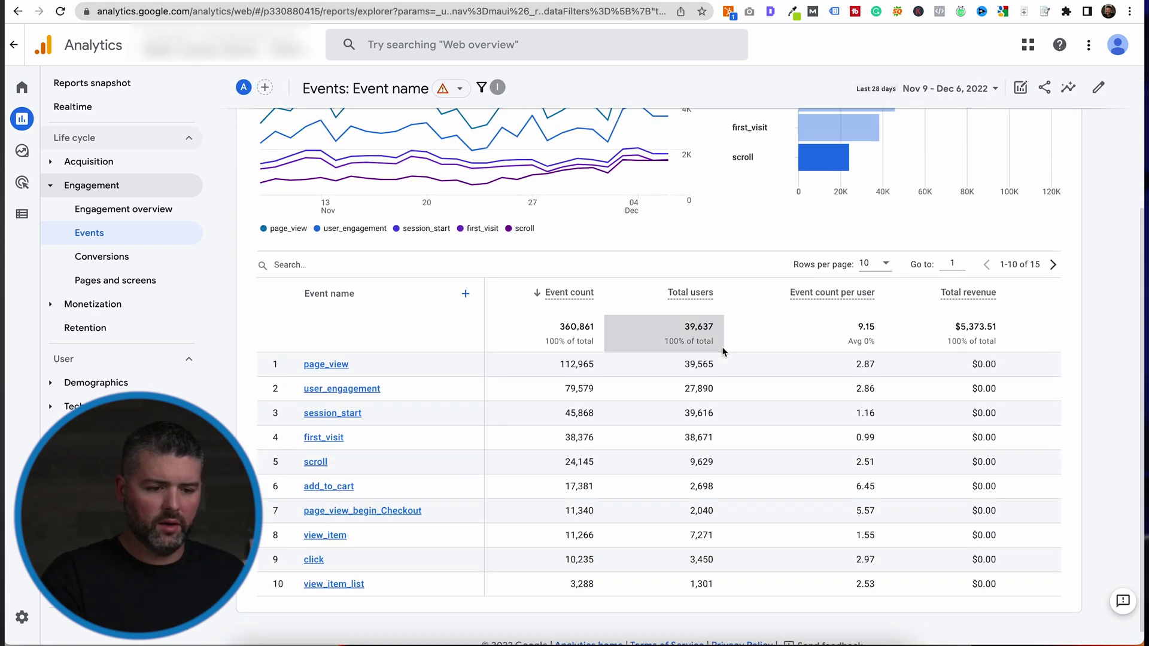
pyautogui.scroll(4, 726, 352)
pyautogui.click(1073, 90)
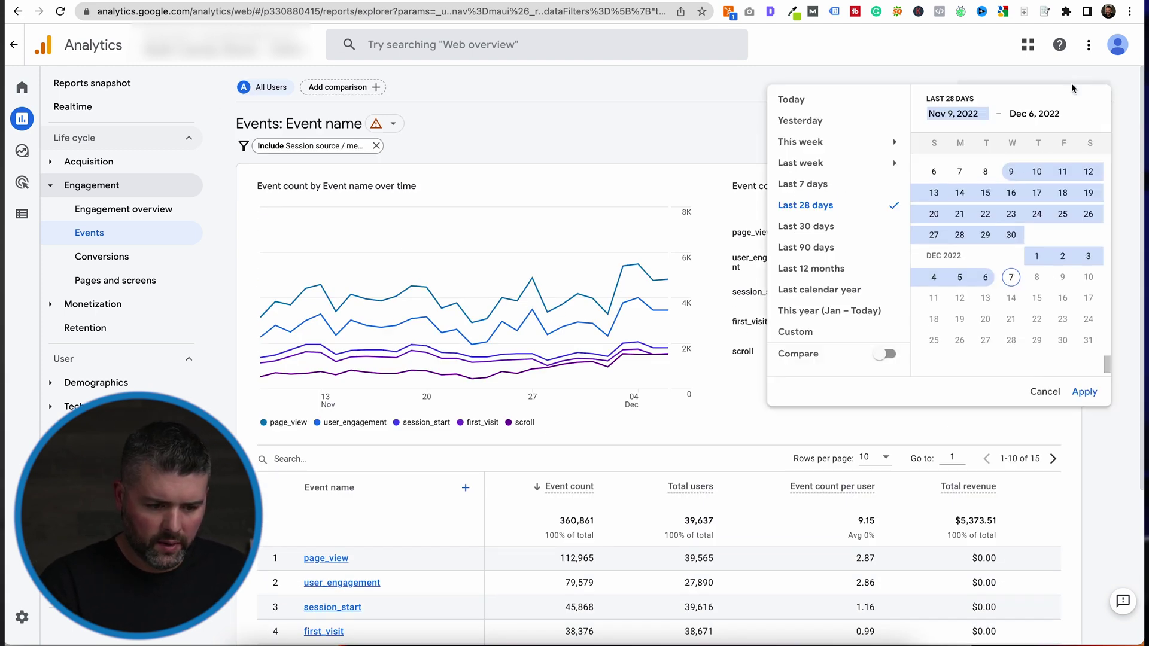
pyautogui.click(934, 286)
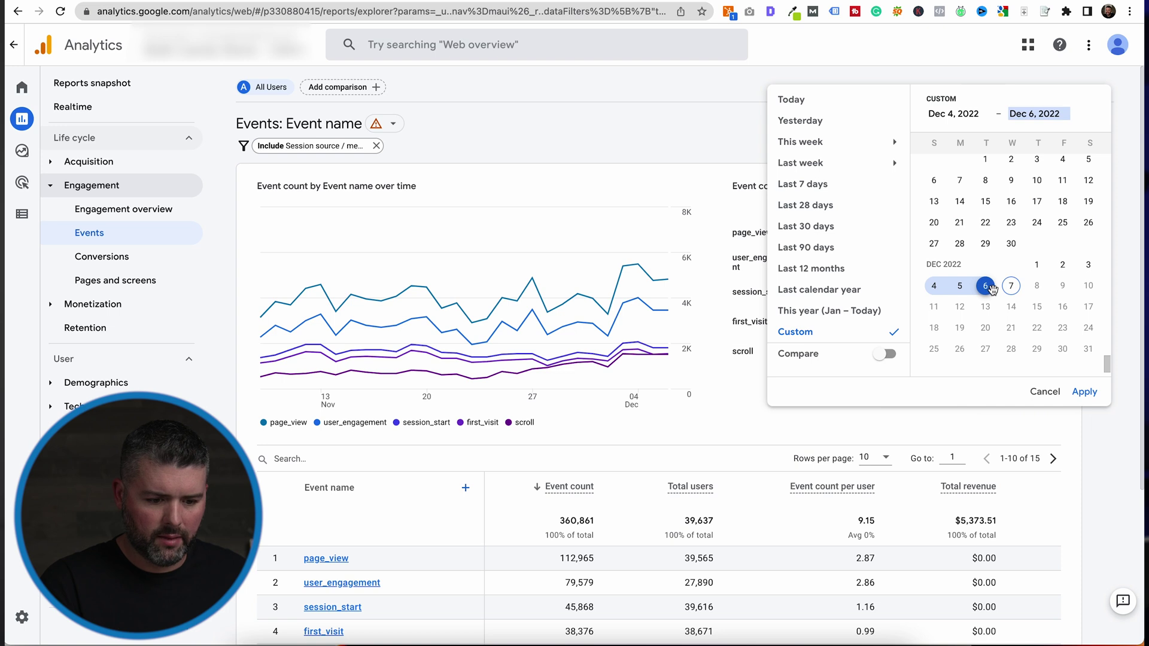
pyautogui.click(1084, 392)
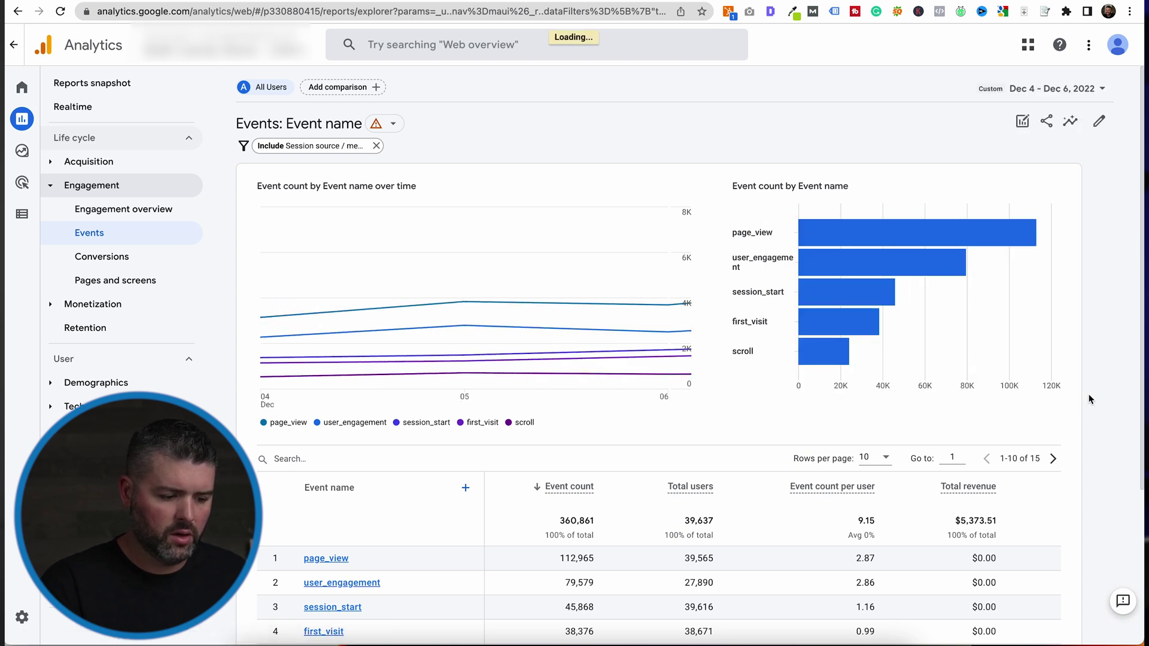
pyautogui.scroll(-2, 1090, 398)
pyautogui.scroll(-2, 1089, 398)
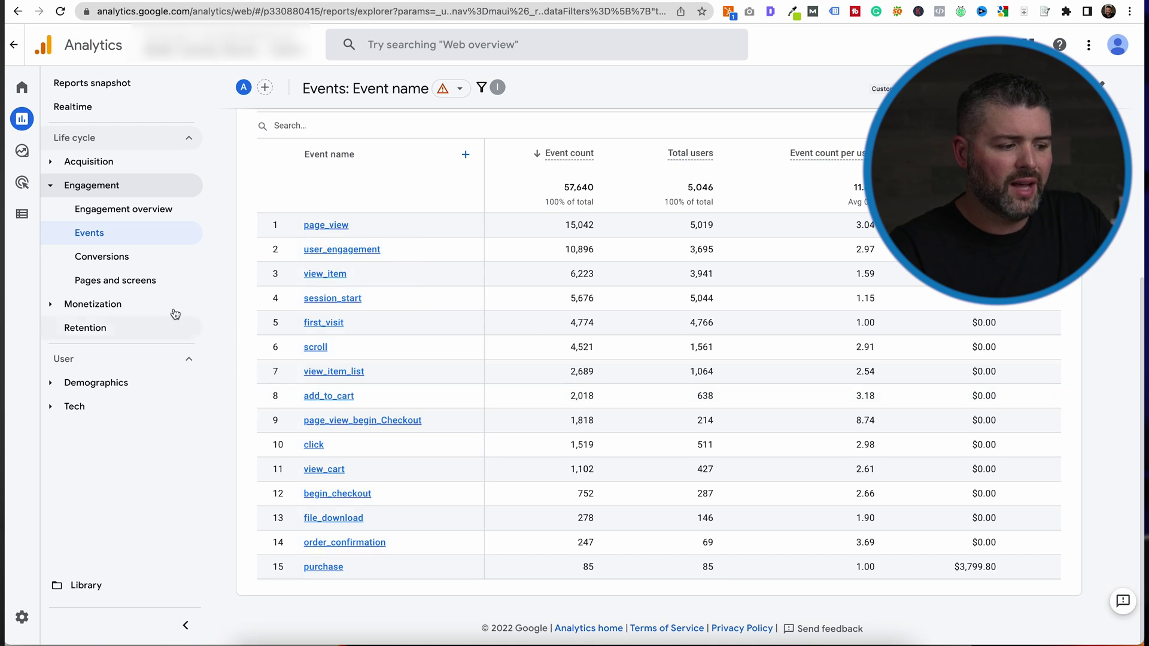
# - Open the Conversion paths attribution report under Advertising and bring up its channel path table
pyautogui.moveTo(36, 180)
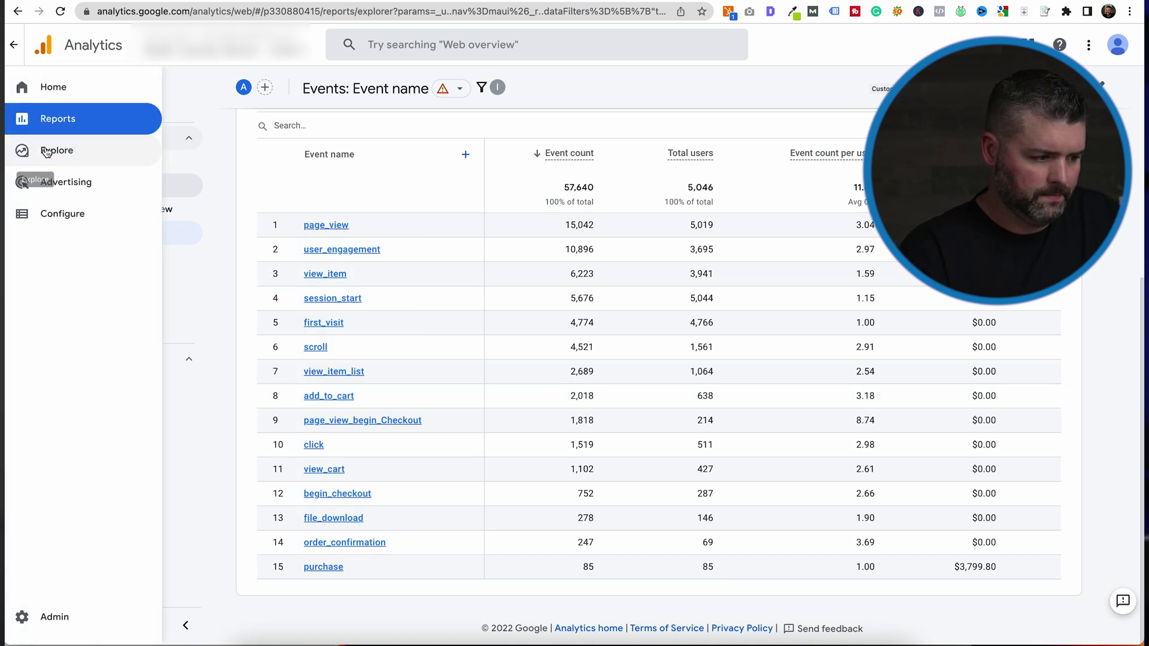
pyautogui.click(110, 193)
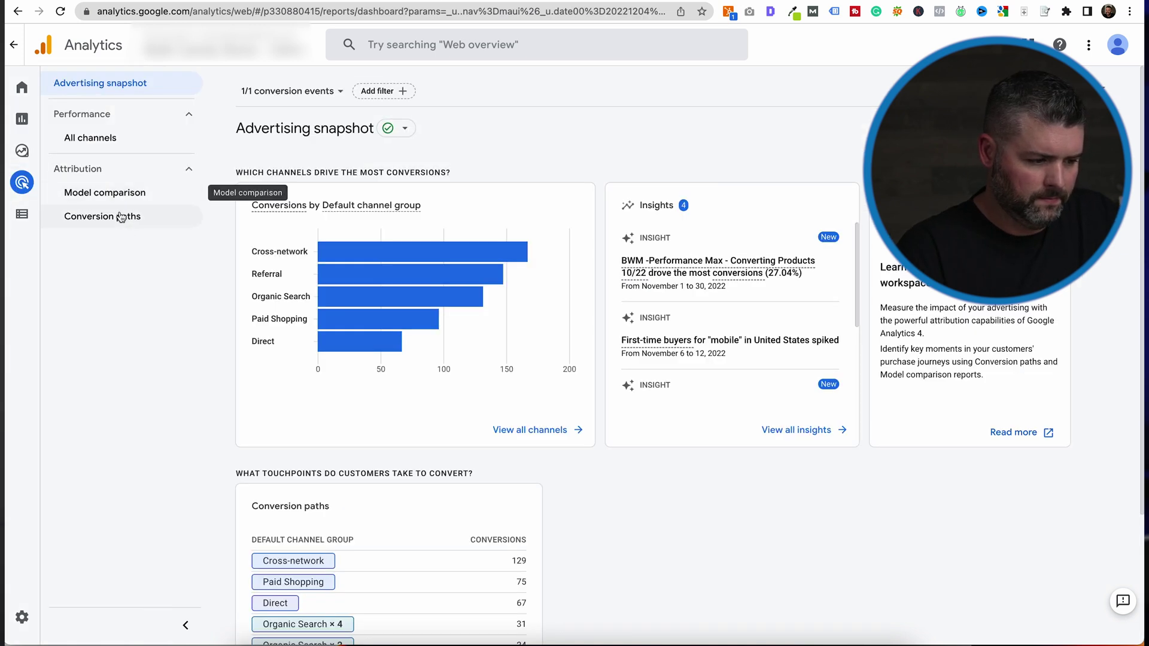
pyautogui.click(120, 222)
pyautogui.scroll(-5, 394, 325)
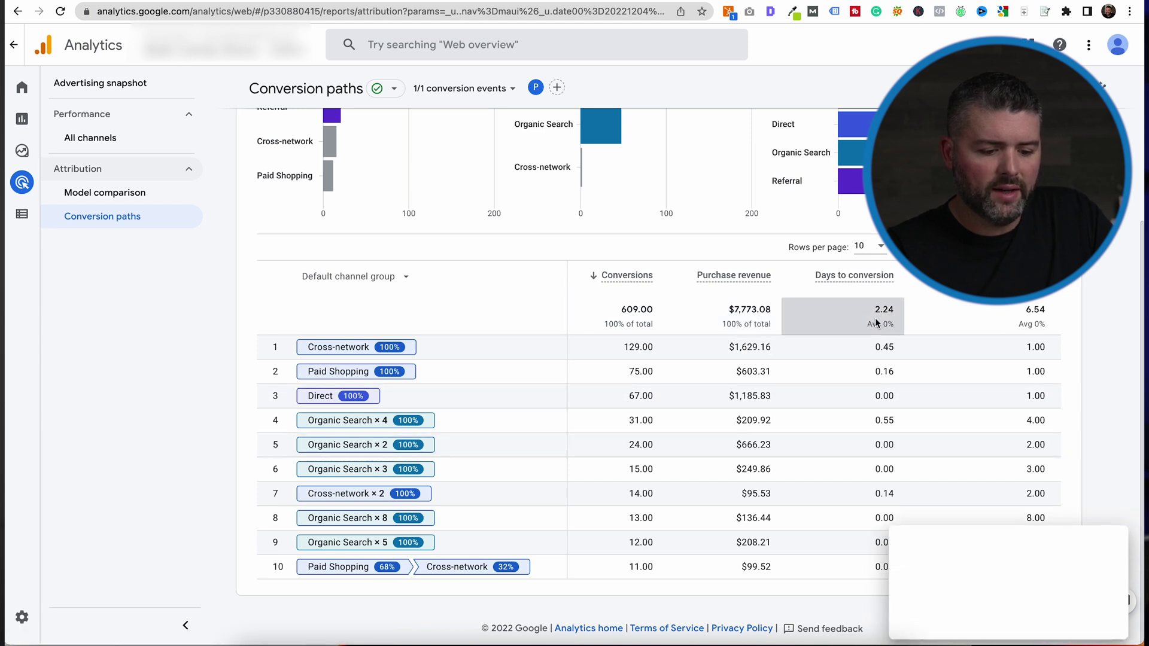
# - Dismiss the pop-up over the Conversion paths report and examine the days to conversion and neighbouring figures for each path
pyautogui.click(1108, 544)
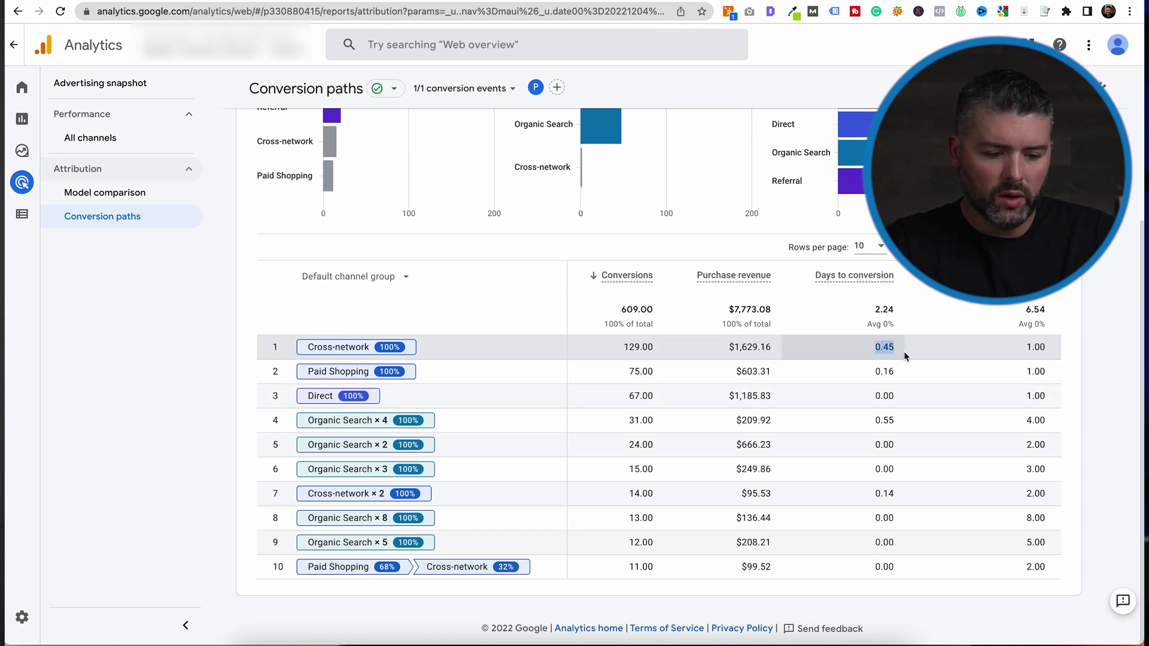
pyautogui.moveTo(1067, 422); pyautogui.dragTo(1015, 453)
pyautogui.click(1014, 450)
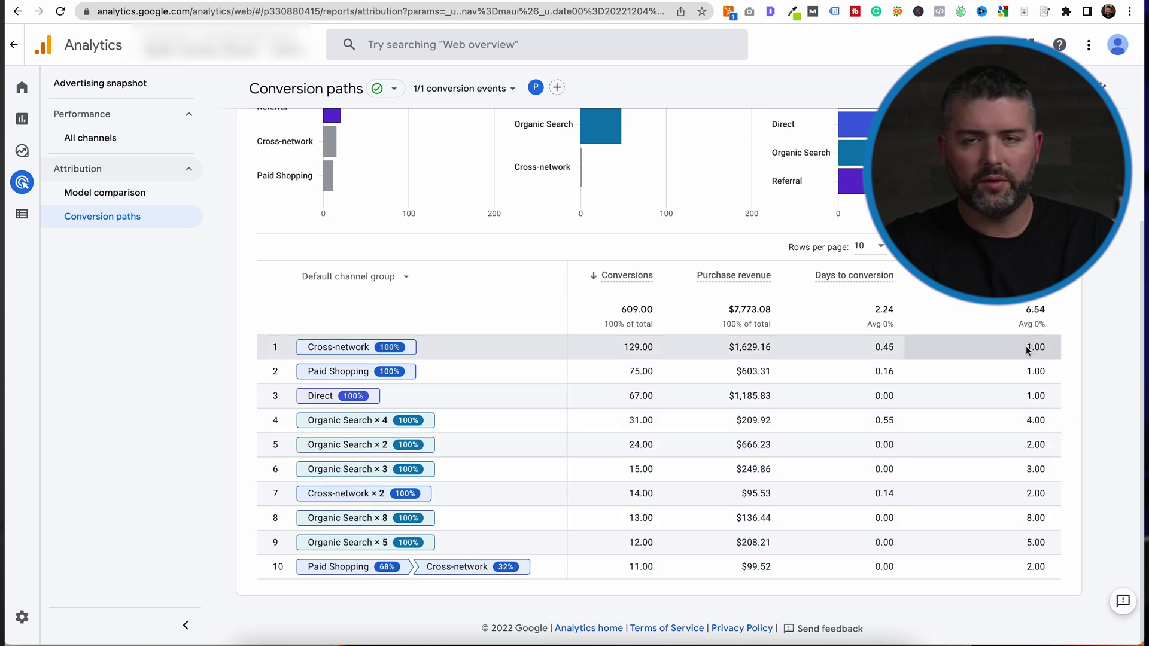
# - Switch to Google Tag Manager, open the container's Triggers list and review the GA4 DataLayer triggers
pyautogui.scroll(1, 1026, 346)
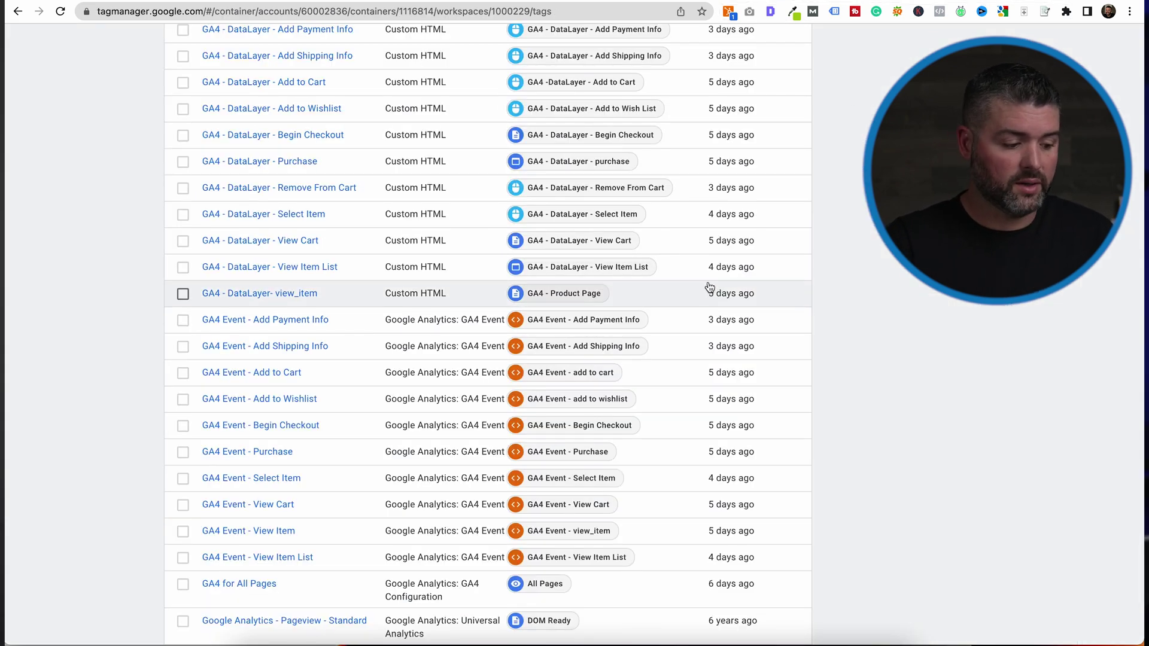
pyautogui.scroll(6, 464, 318)
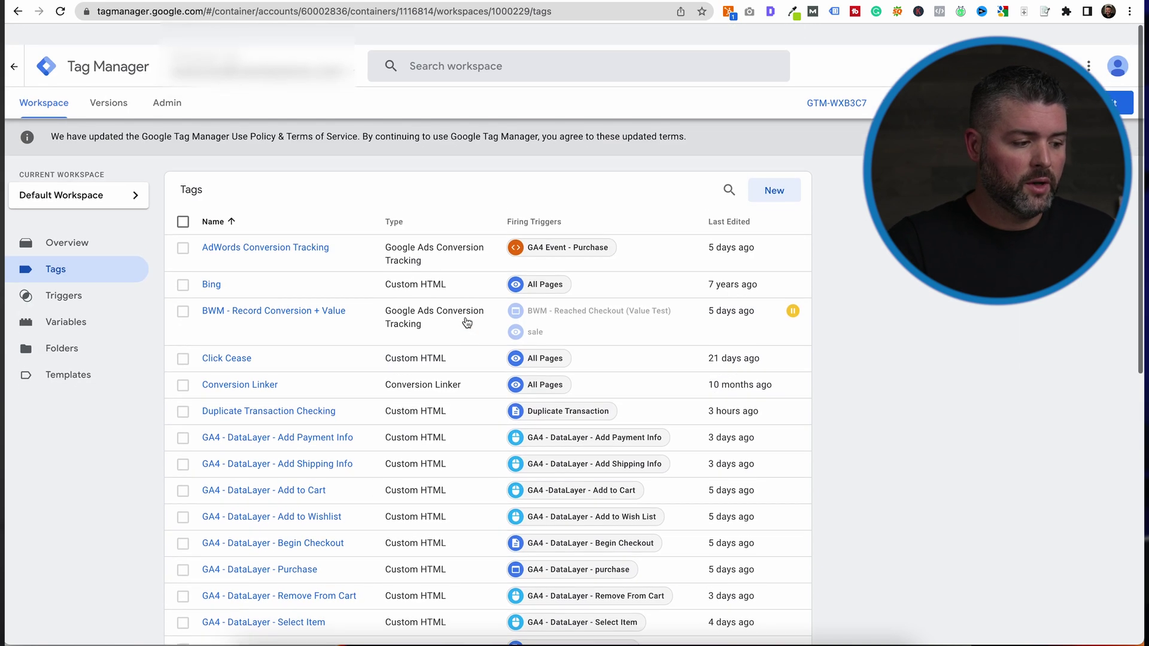
pyautogui.click(102, 280)
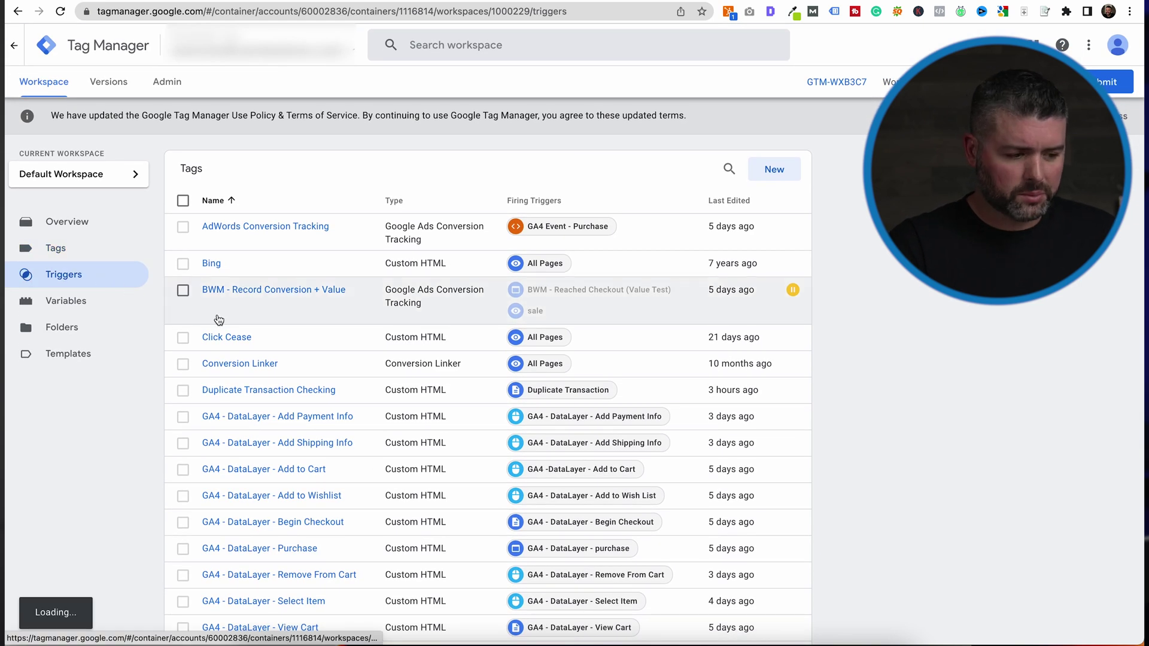
pyautogui.scroll(-2, 330, 387)
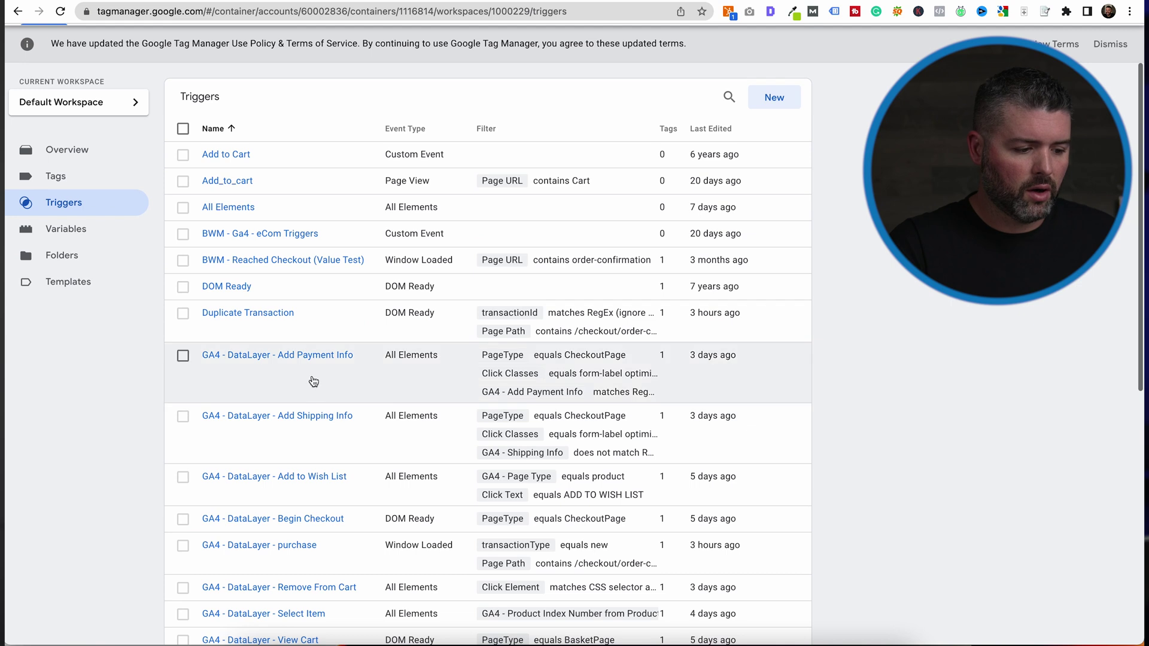
# - Review the GA4 - DataLayer - Add Payment Info trigger's configuration, and switch back to the Conversion paths report in Google Analytics
pyautogui.click(305, 355)
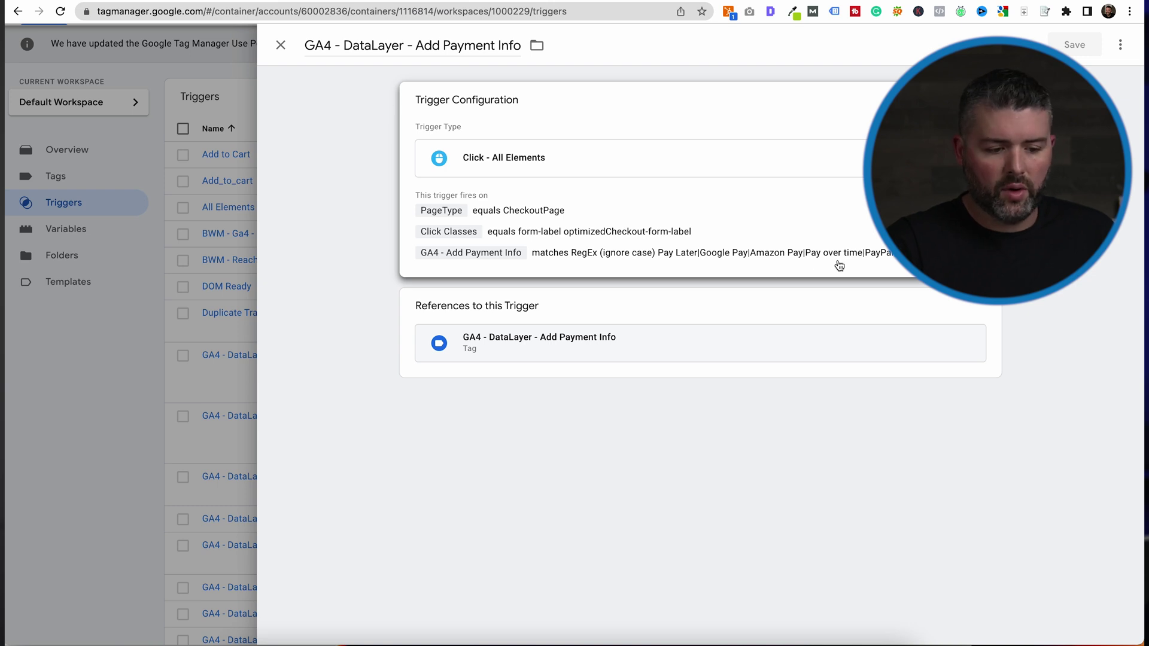
pyautogui.click(139, 344)
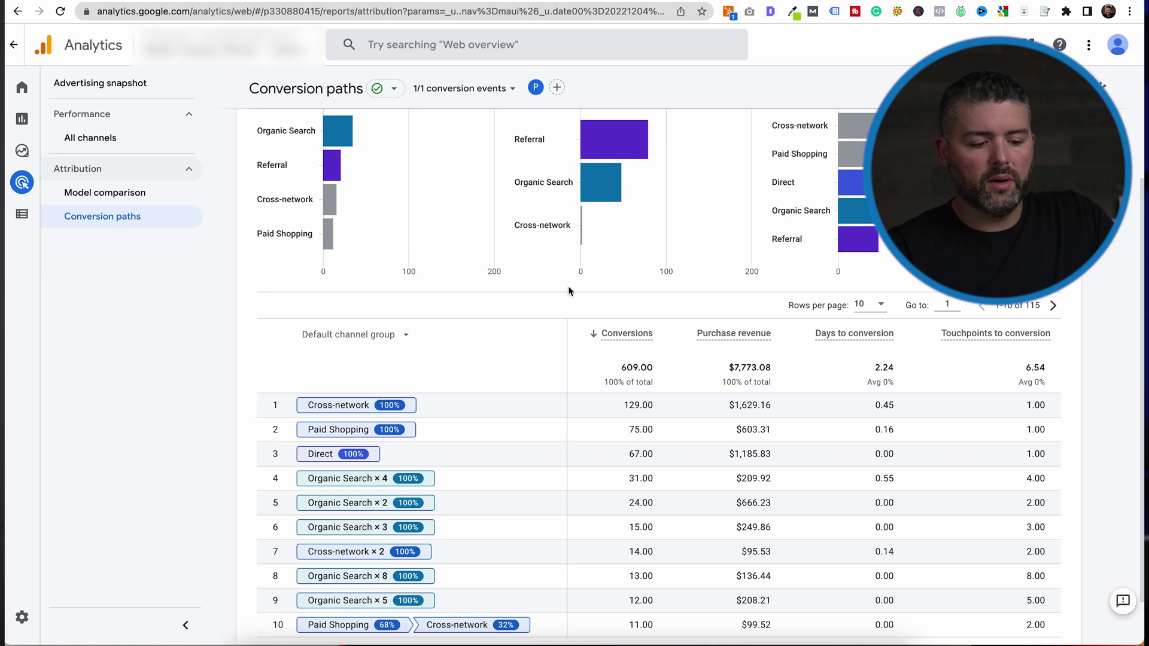
pyautogui.scroll(-1, 569, 292)
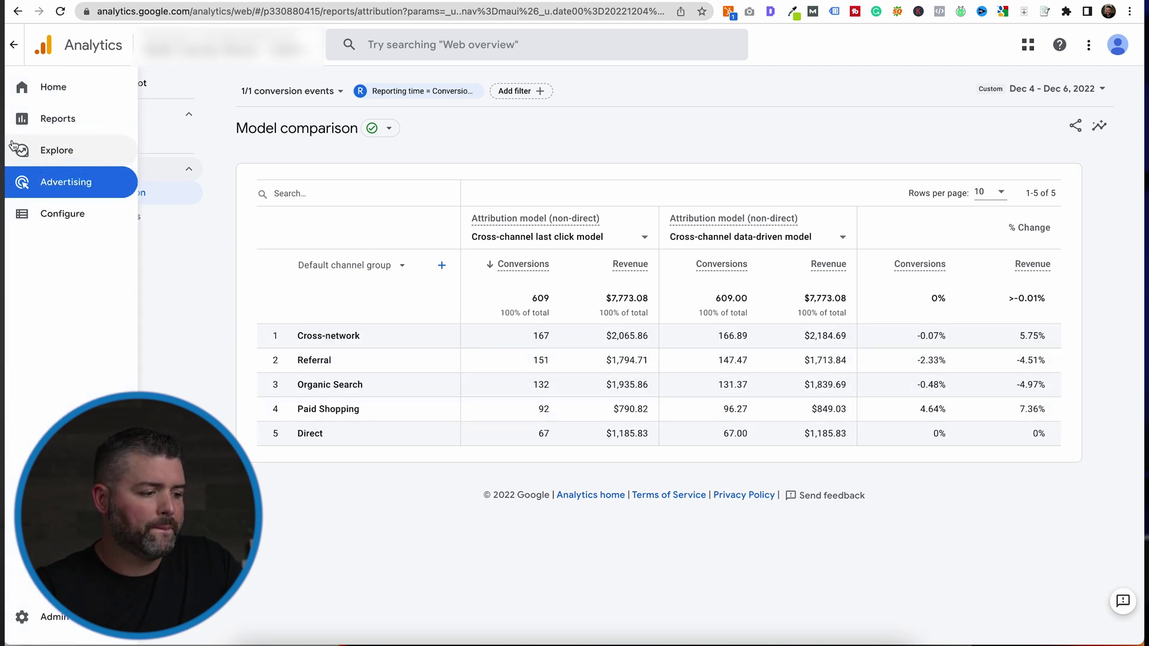
# - Open the Explorations area and create a new blank exploration
pyautogui.click(34, 152)
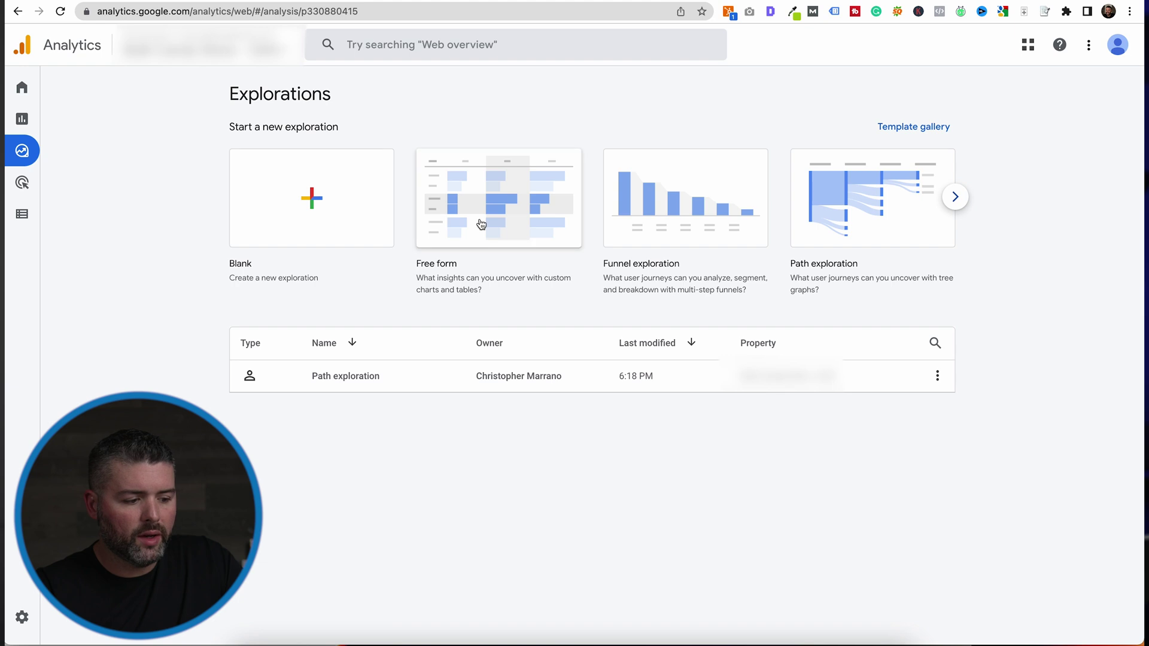
pyautogui.click(302, 182)
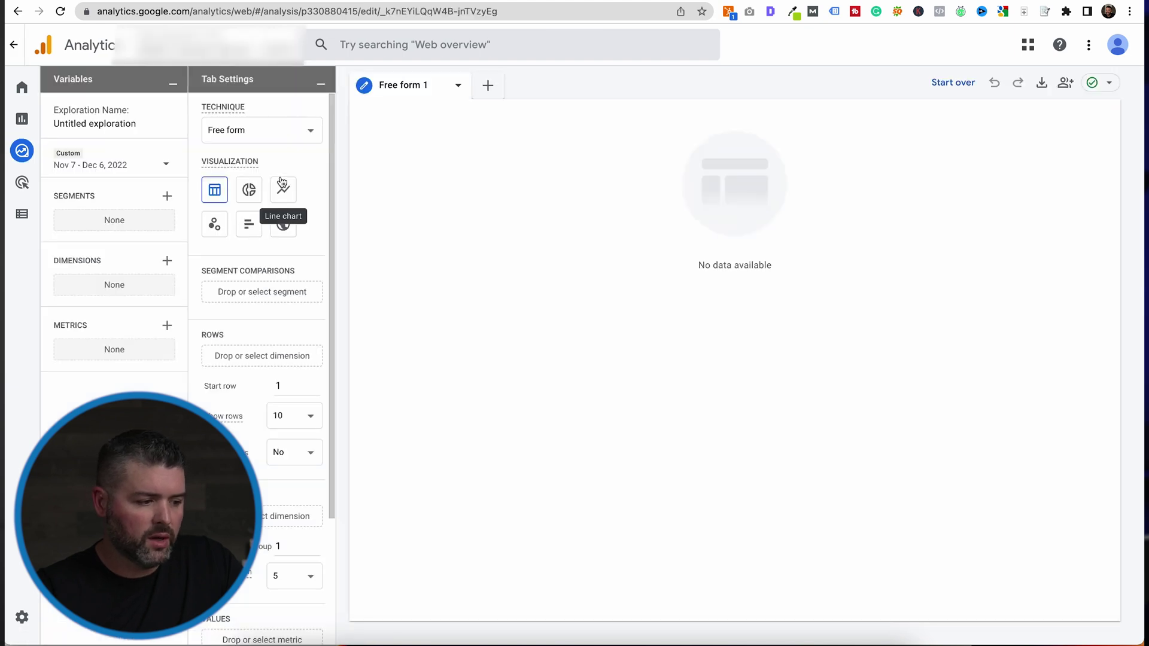
# - Try building an Acquisition template segment where First user source contains google, and leave the segment builder without saving
pyautogui.click(170, 197)
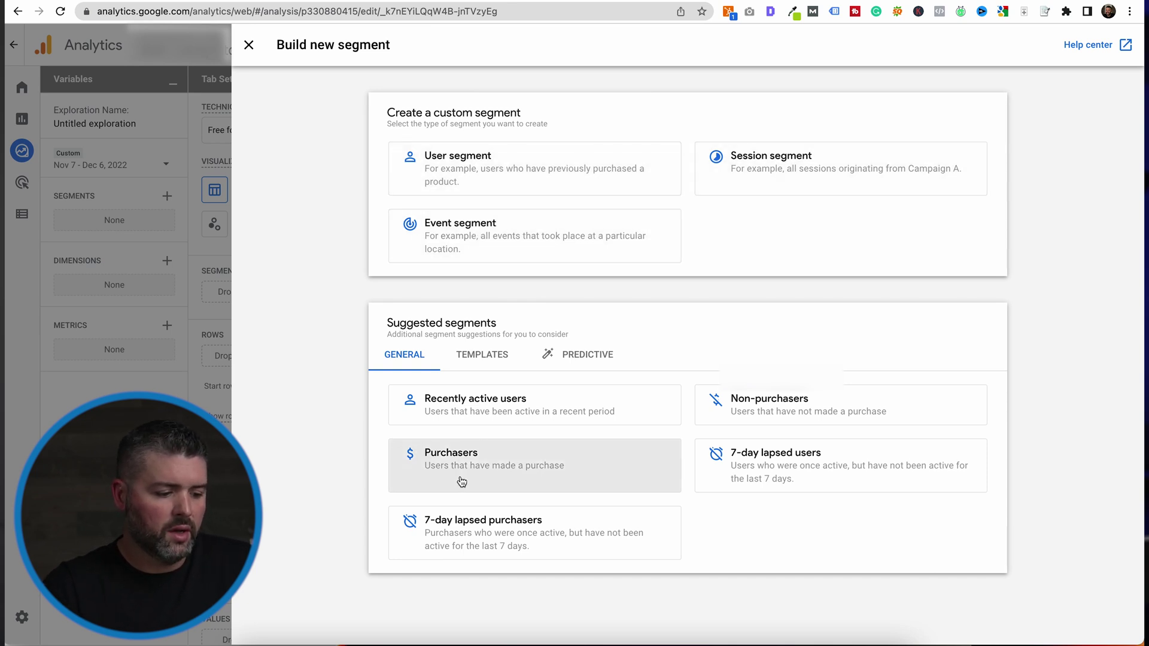
pyautogui.click(498, 356)
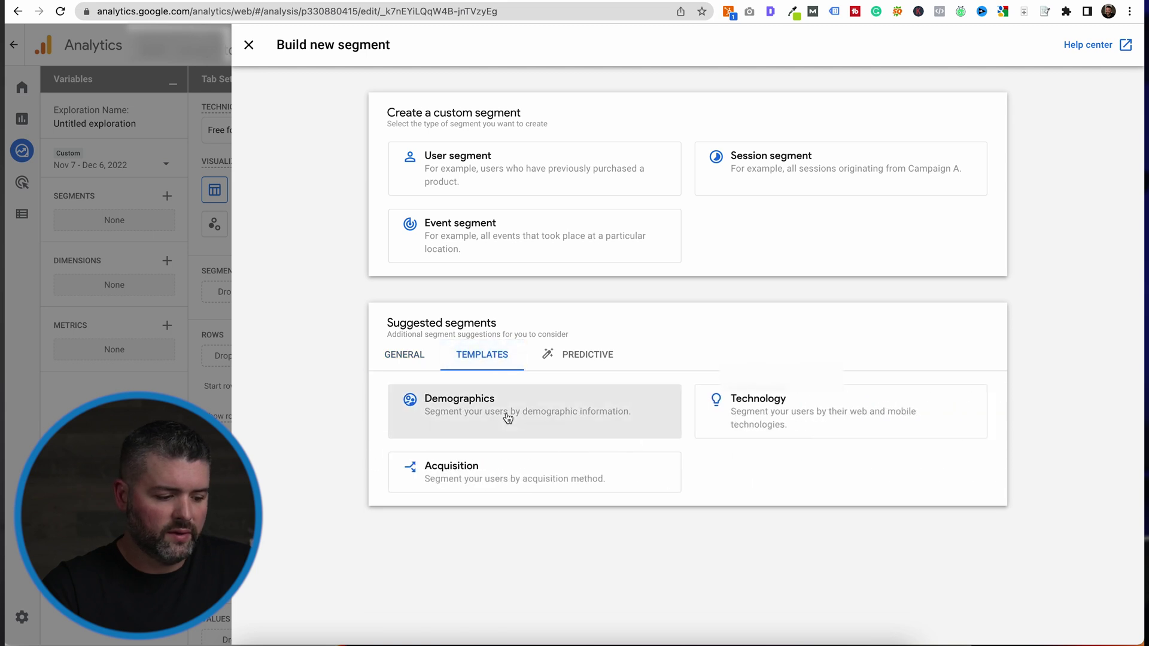
pyautogui.click(516, 477)
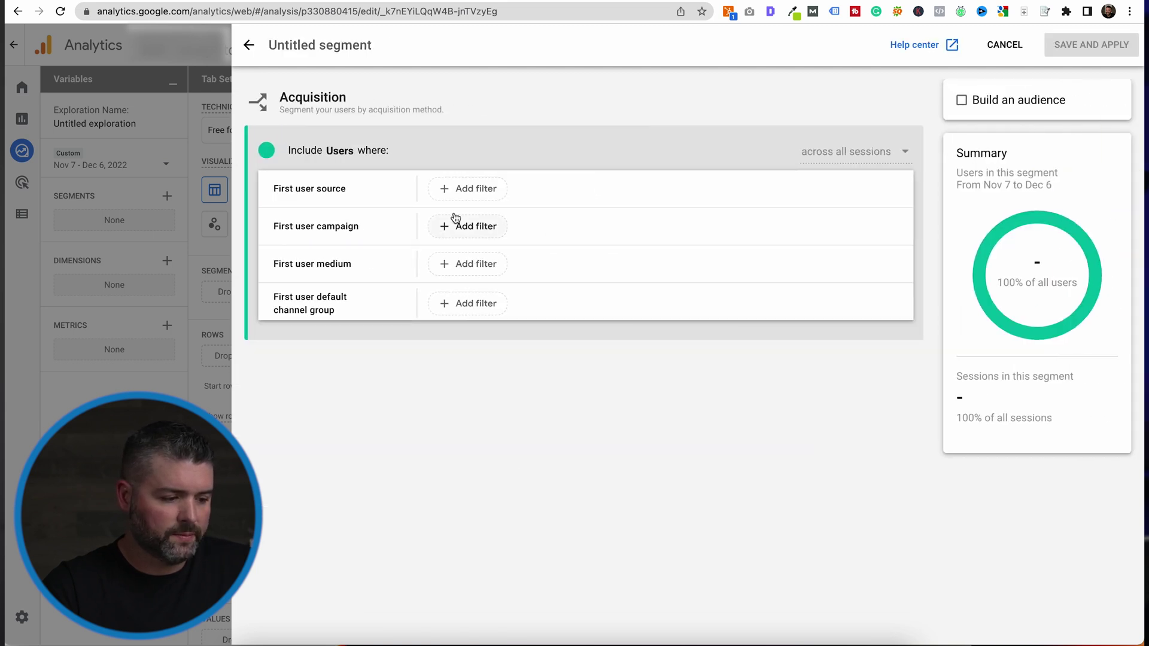
pyautogui.click(459, 192)
pyautogui.click(499, 256)
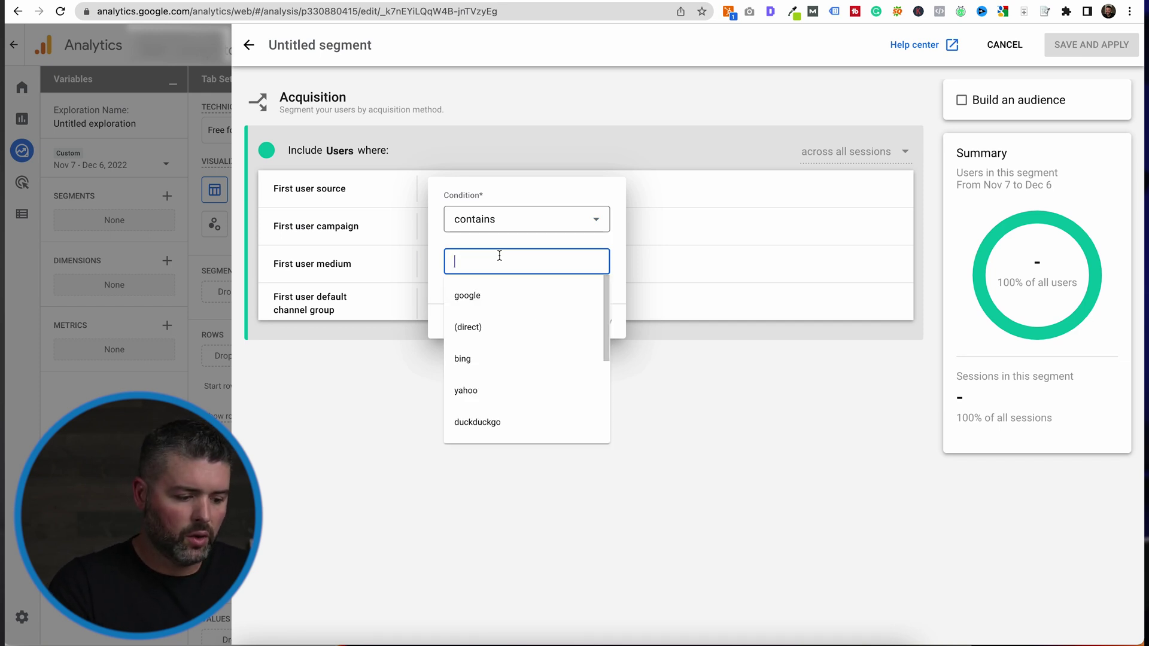
pyautogui.click(516, 293)
pyautogui.click(610, 324)
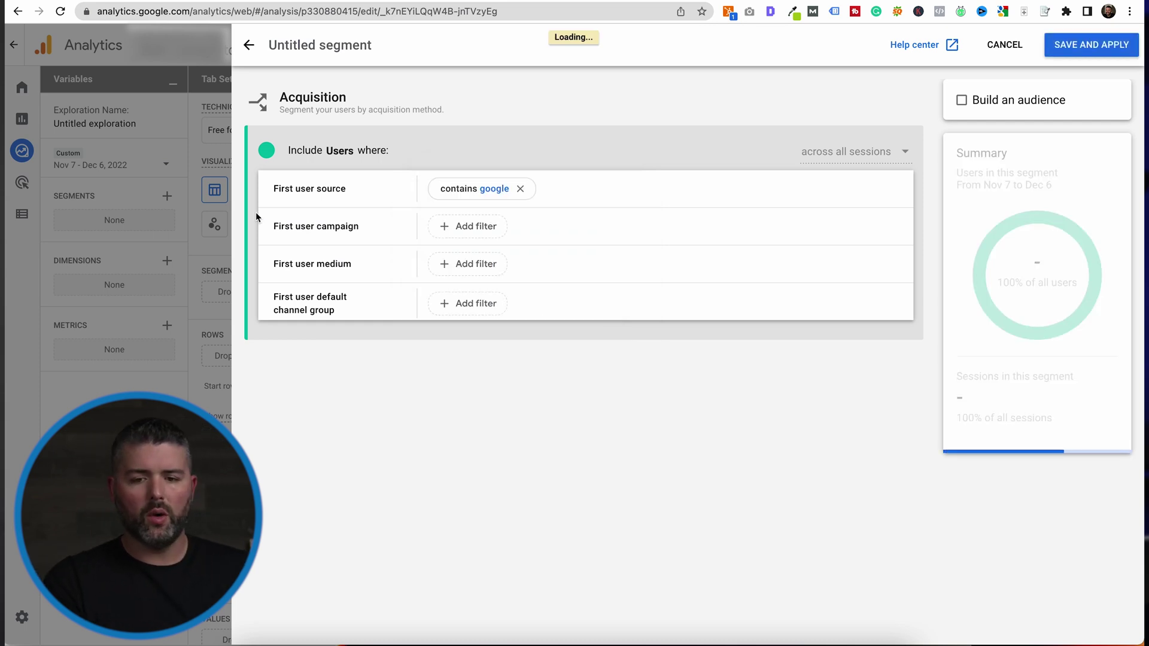
pyautogui.click(212, 230)
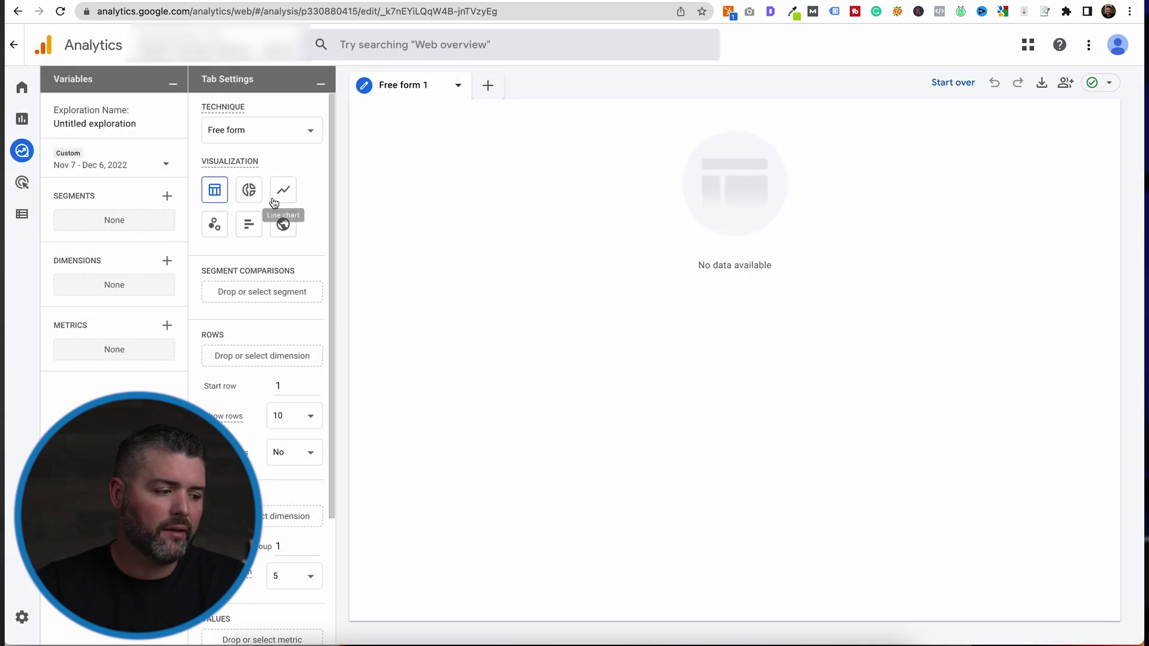
# - Open the Reports snapshot and set its date range to Last 7 days
pyautogui.click(24, 119)
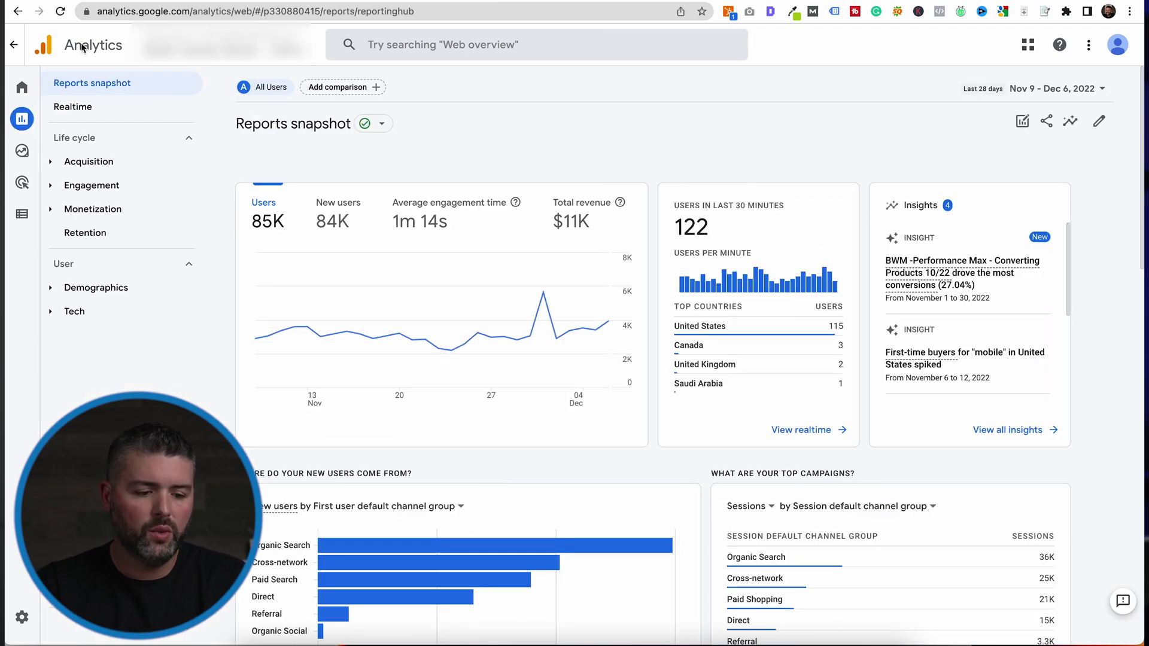
pyautogui.click(1055, 89)
pyautogui.click(836, 182)
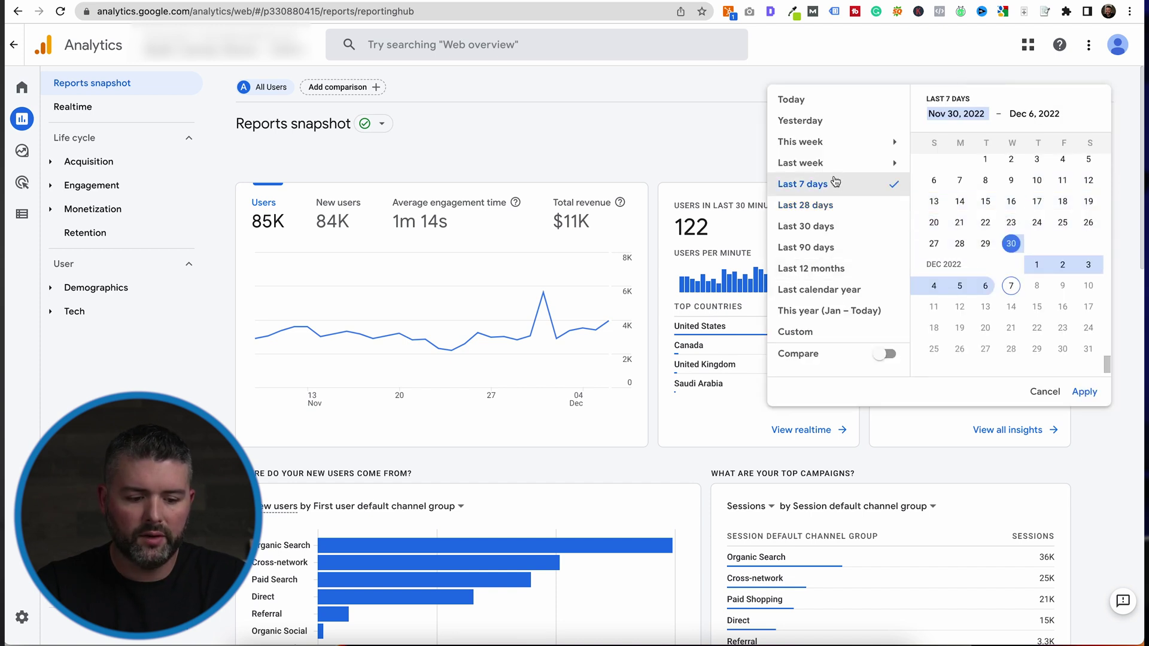
pyautogui.click(1085, 392)
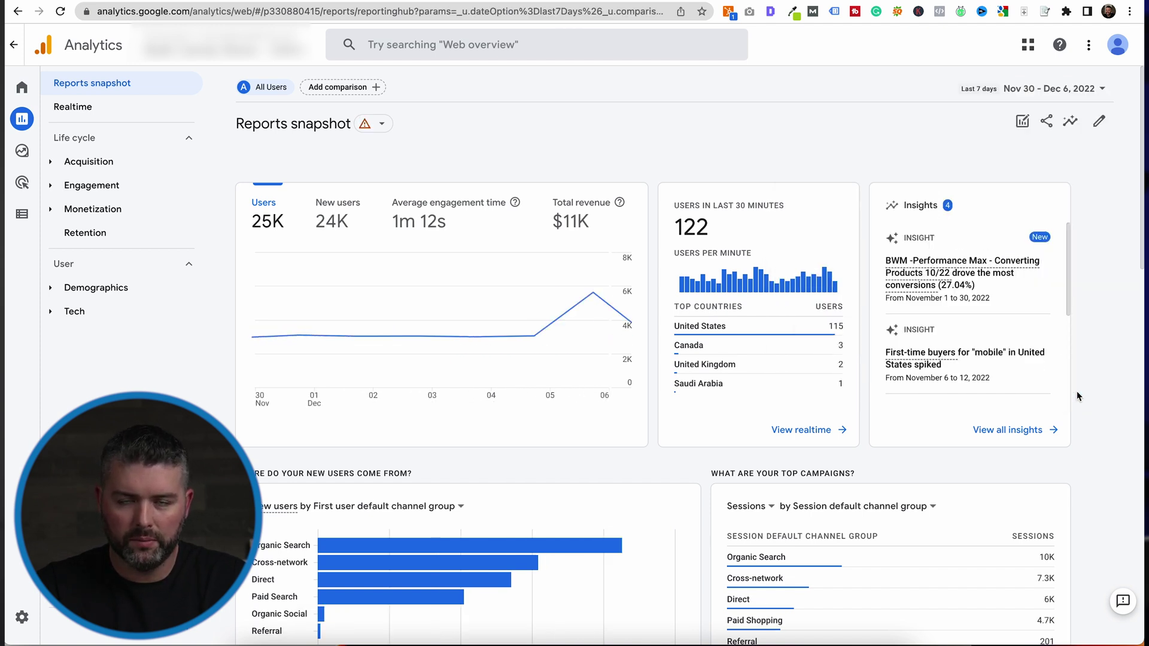